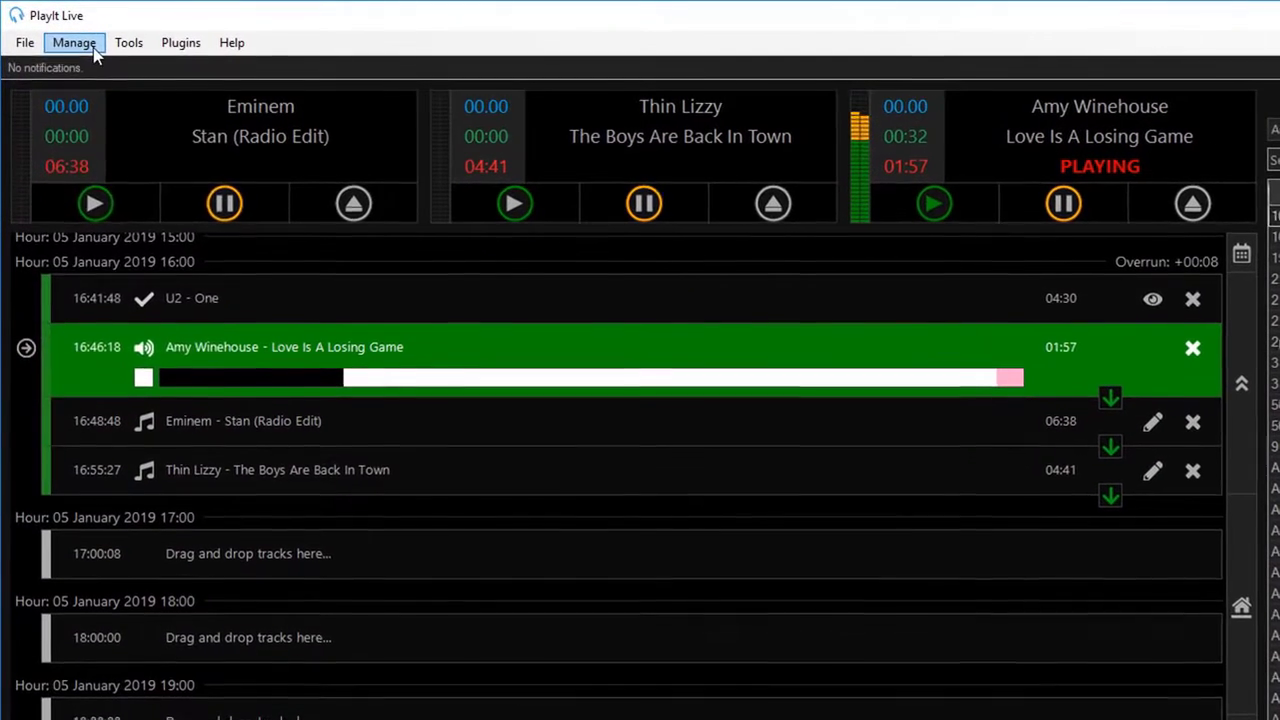
Open the Manage Advert Campaigns window from the Manage menu
click(51, 29)
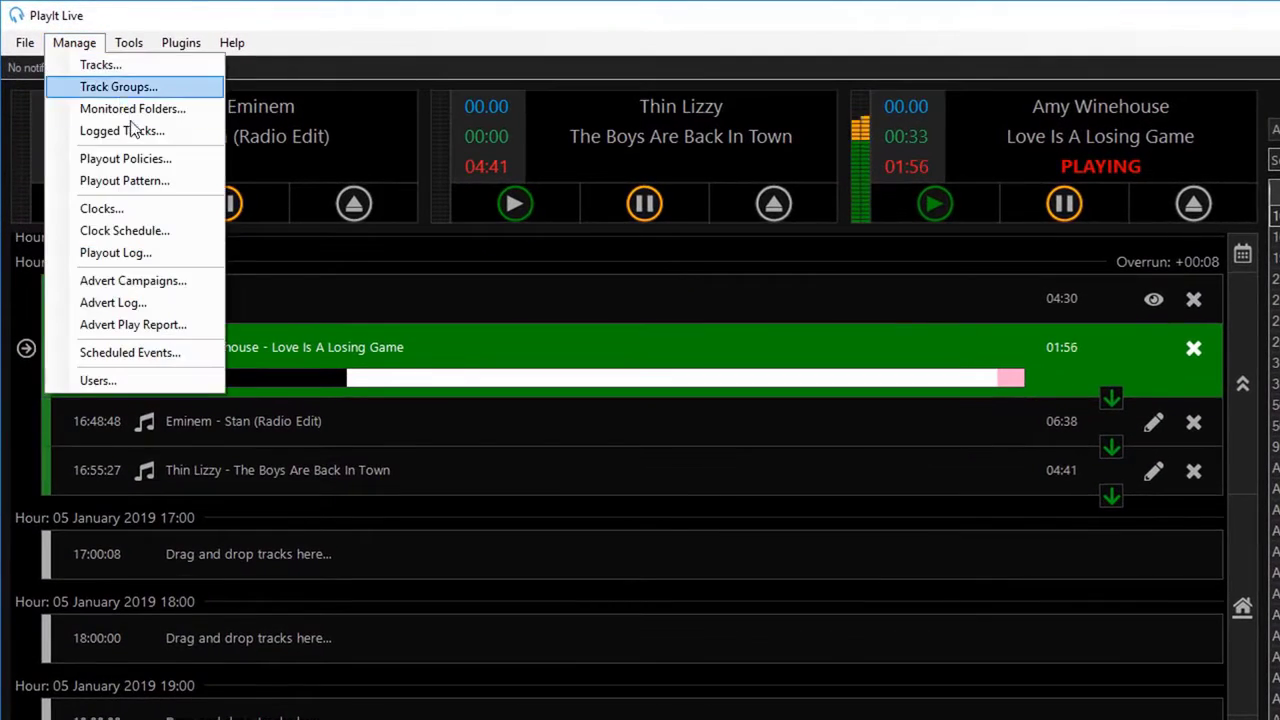
click(203, 288)
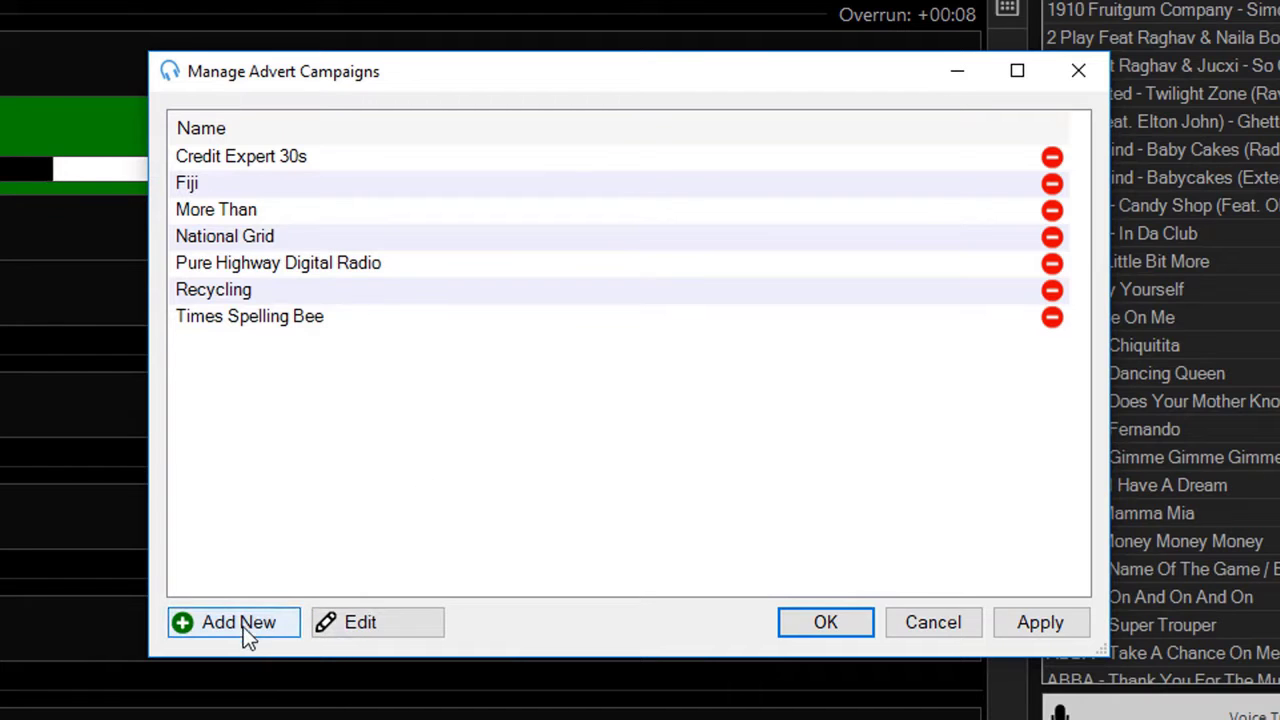
Add a new campaign named 'BT Landline' with company BT
click(285, 643)
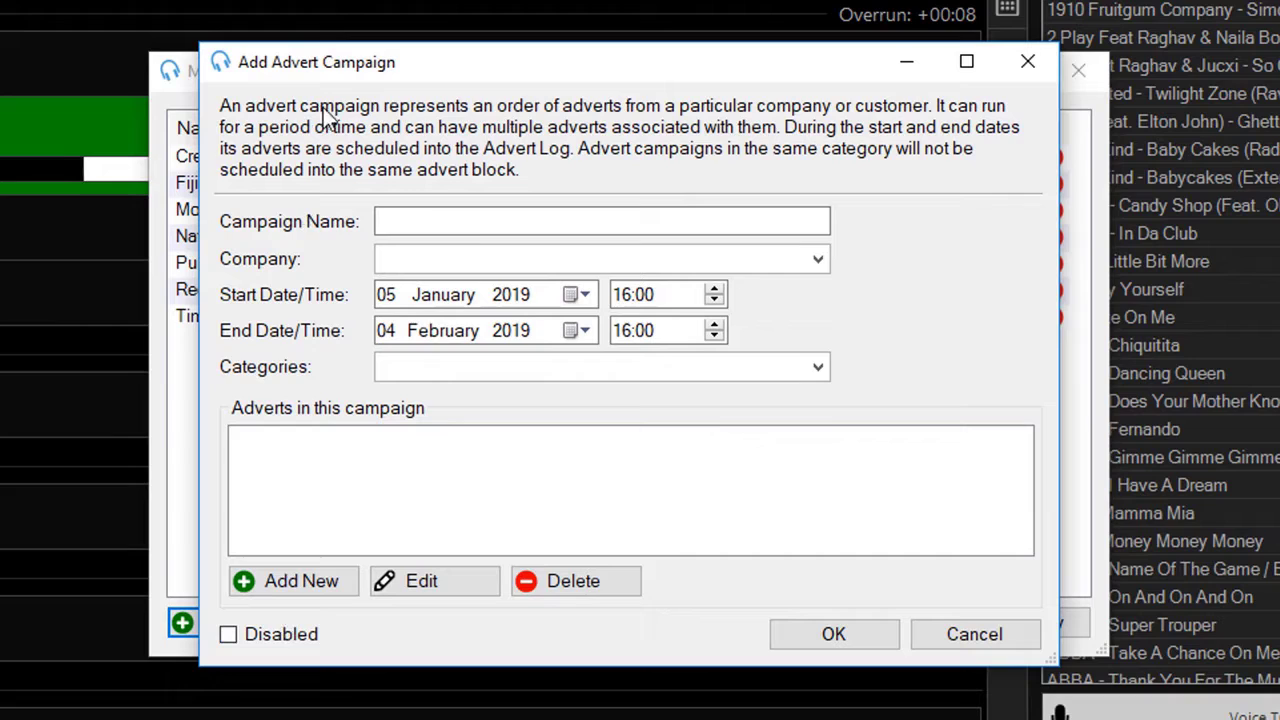
click(472, 219)
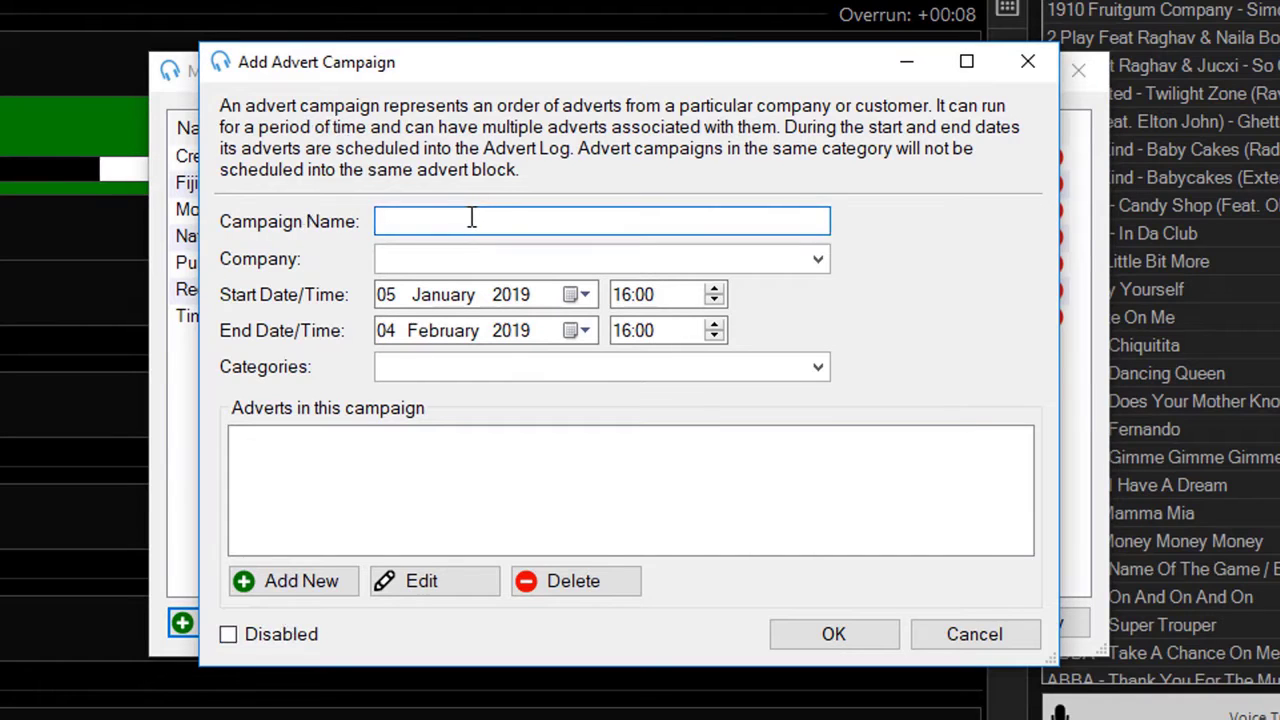
text(BT Landline)
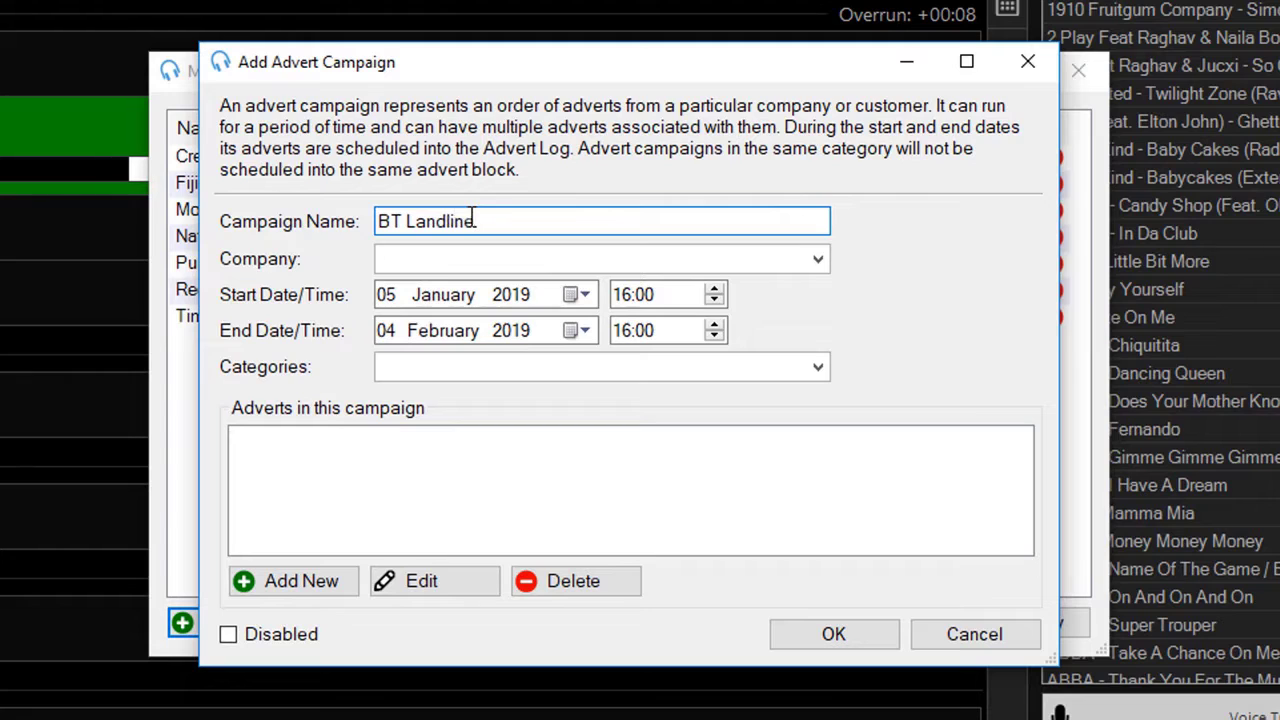
click(547, 250)
text(BT)
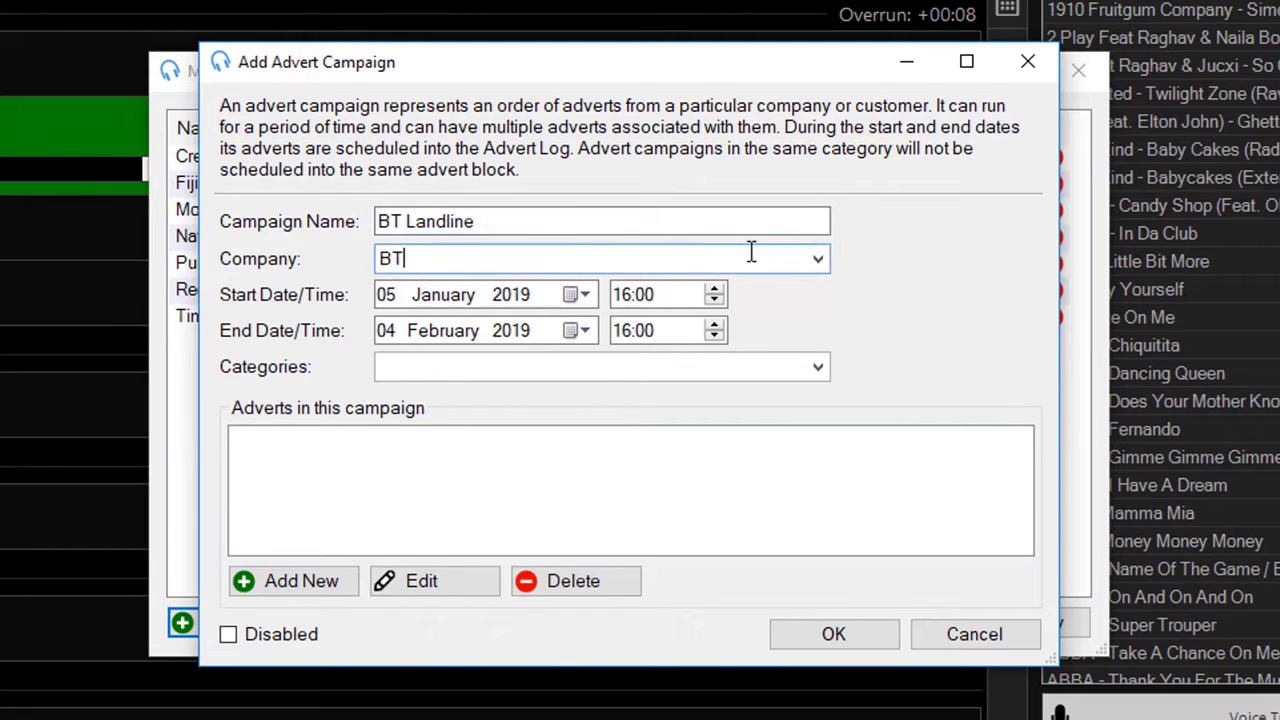
click(818, 259)
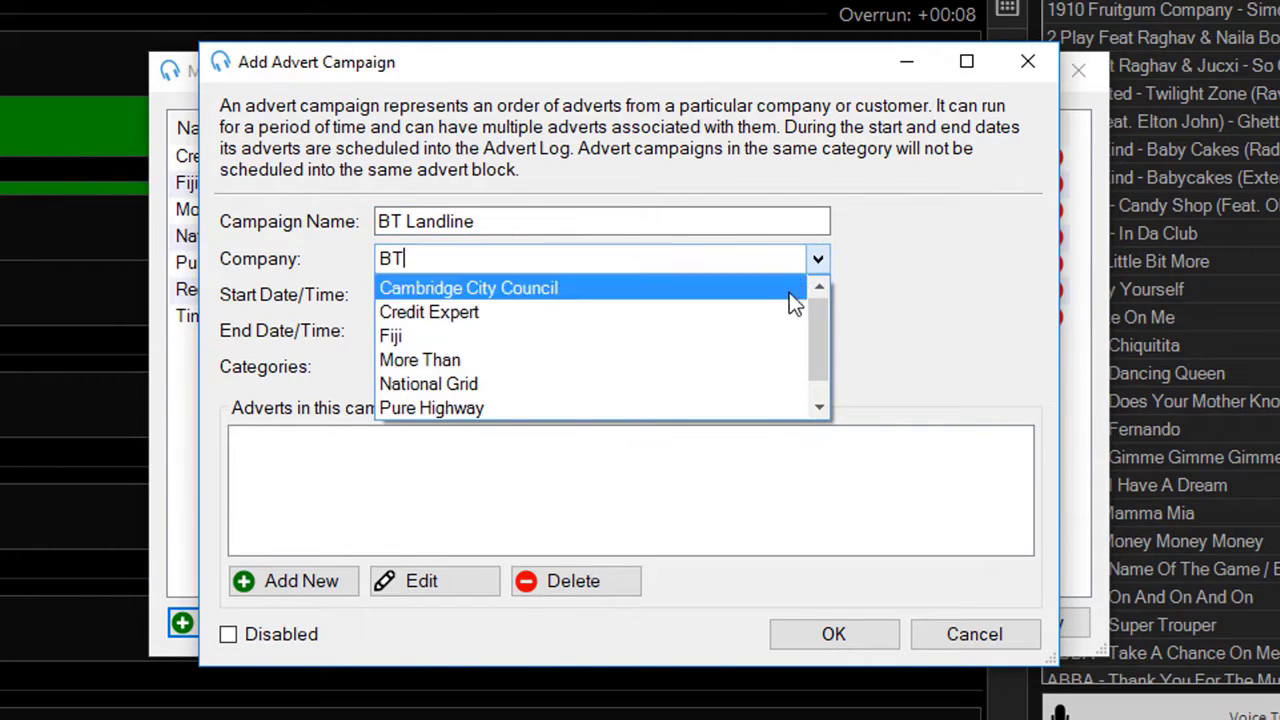
click(899, 232)
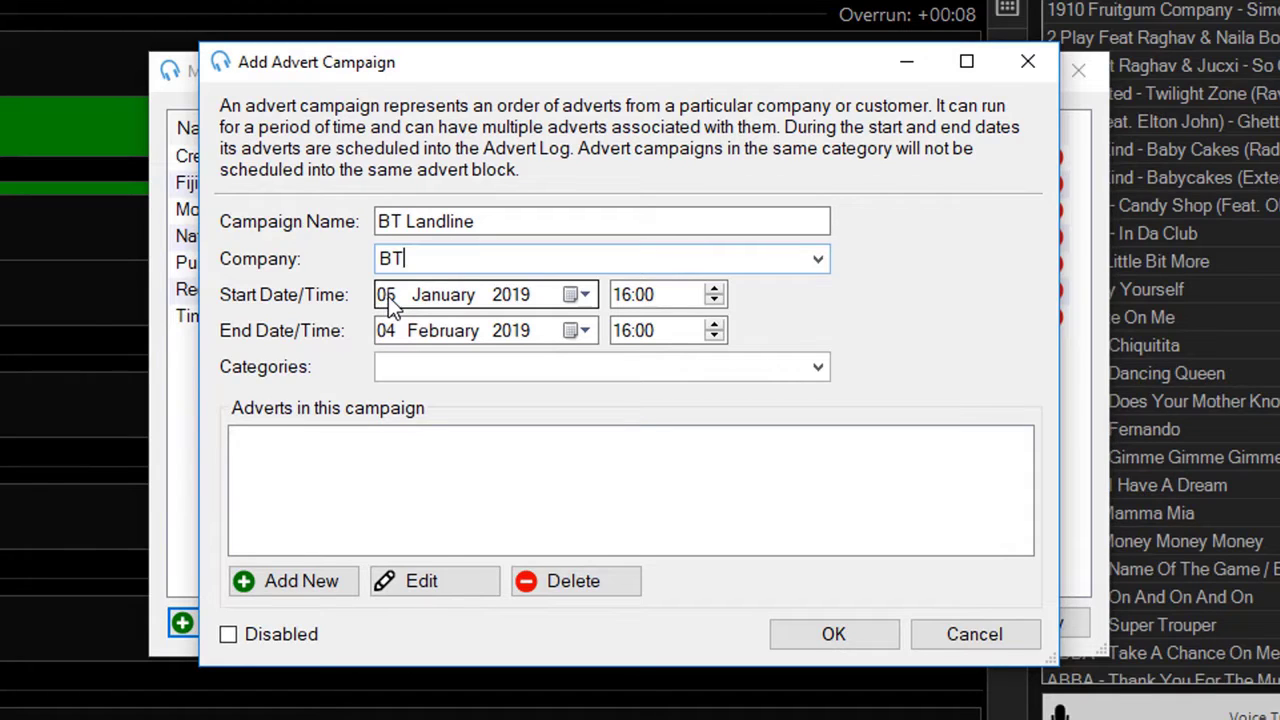
Tag the BT Landline campaign with the comms category
click(424, 366)
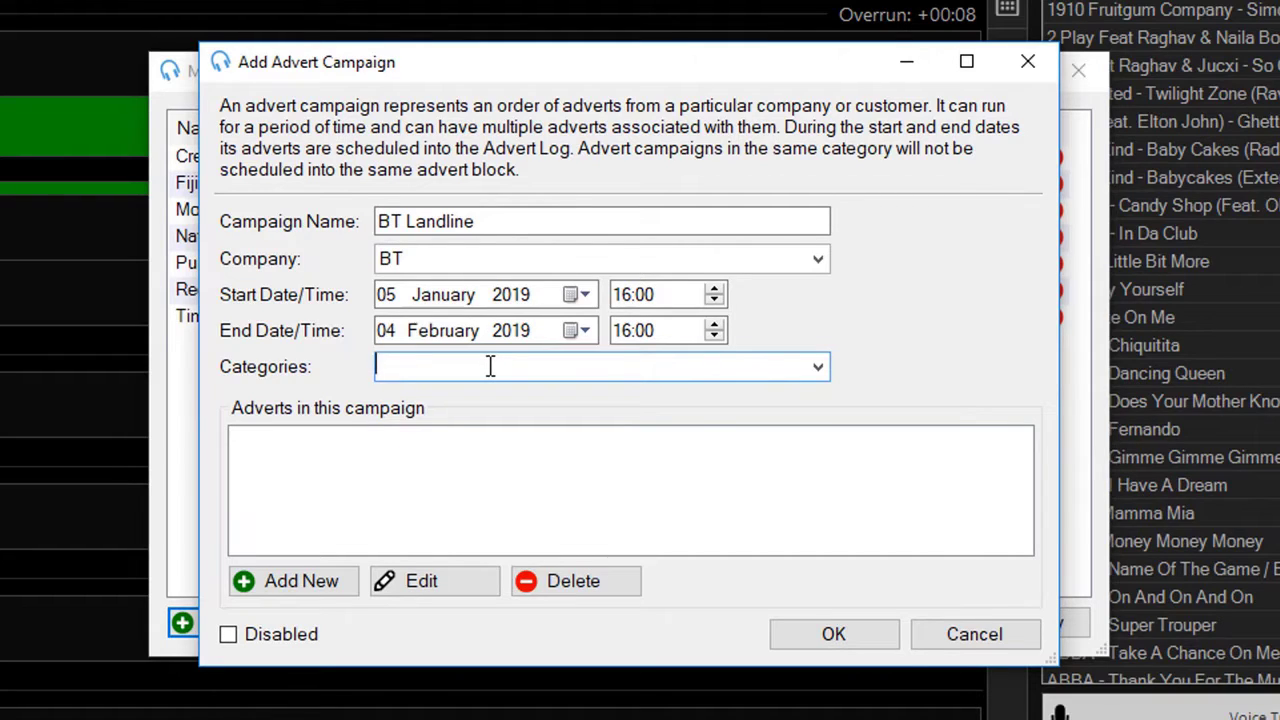
text(comms)
key(Return)
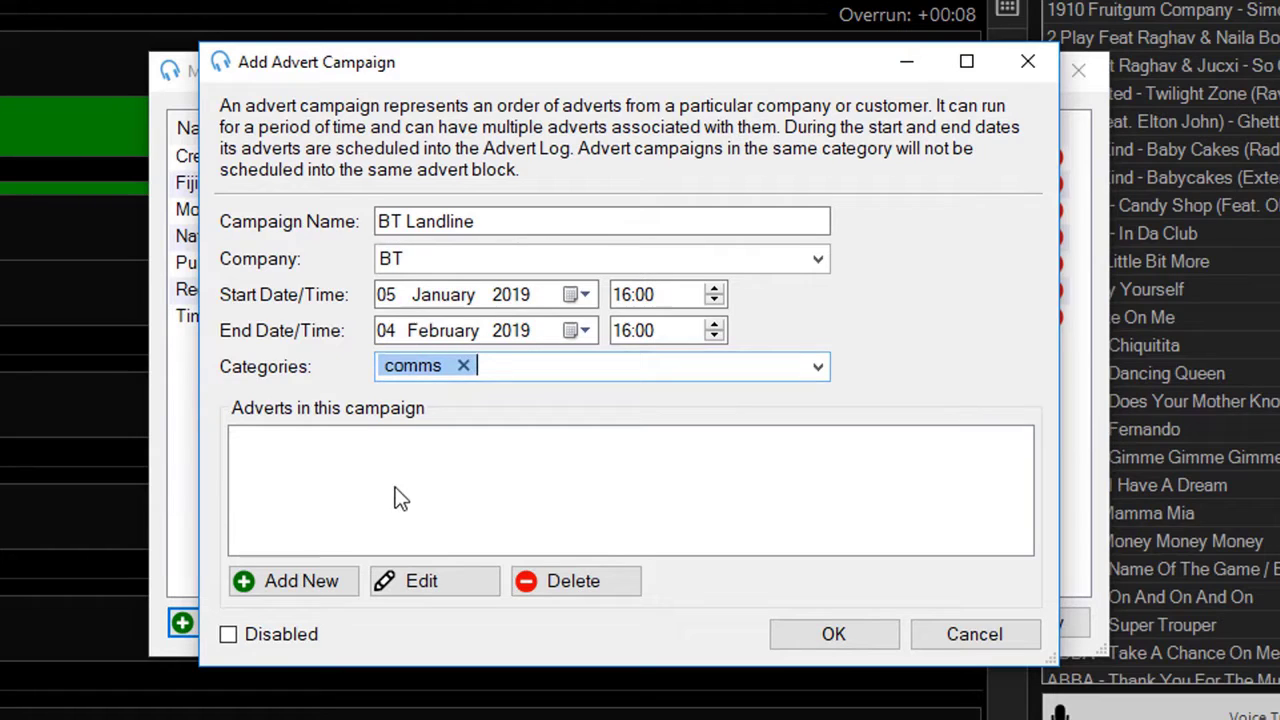
Add a file-based advert to the campaign using BT 30sec.mp3 as its audio
click(345, 598)
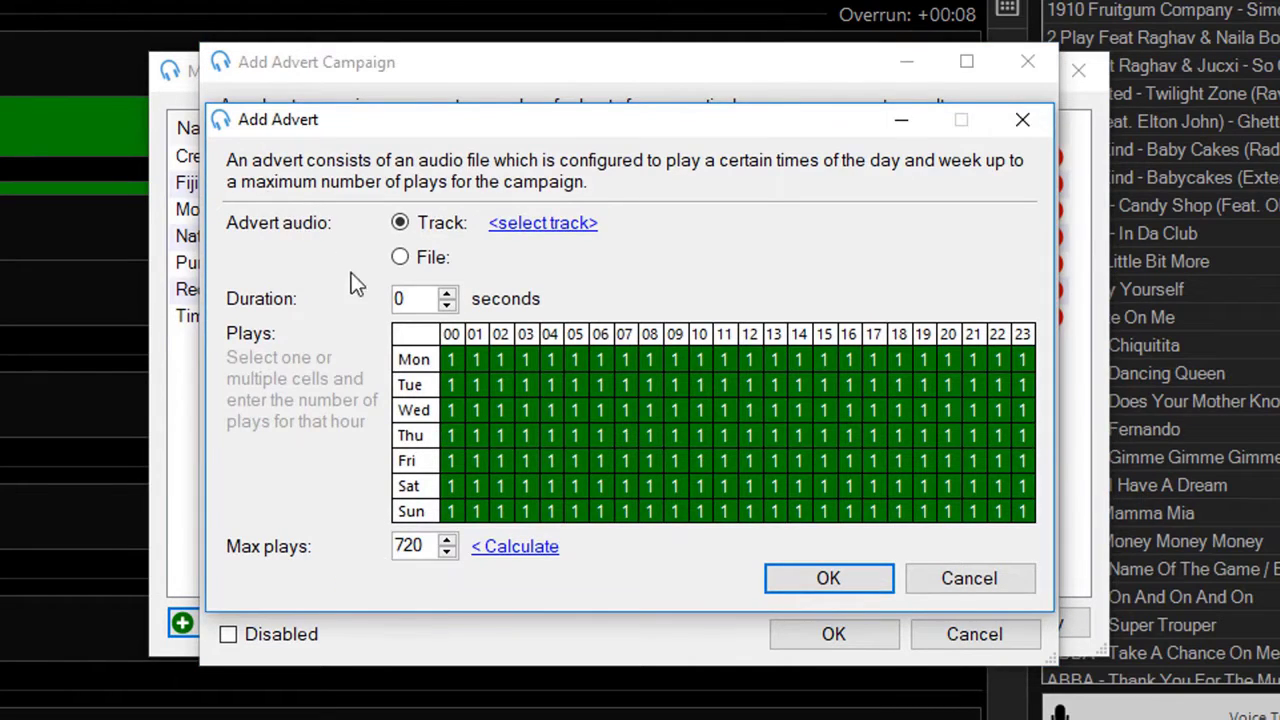
click(401, 260)
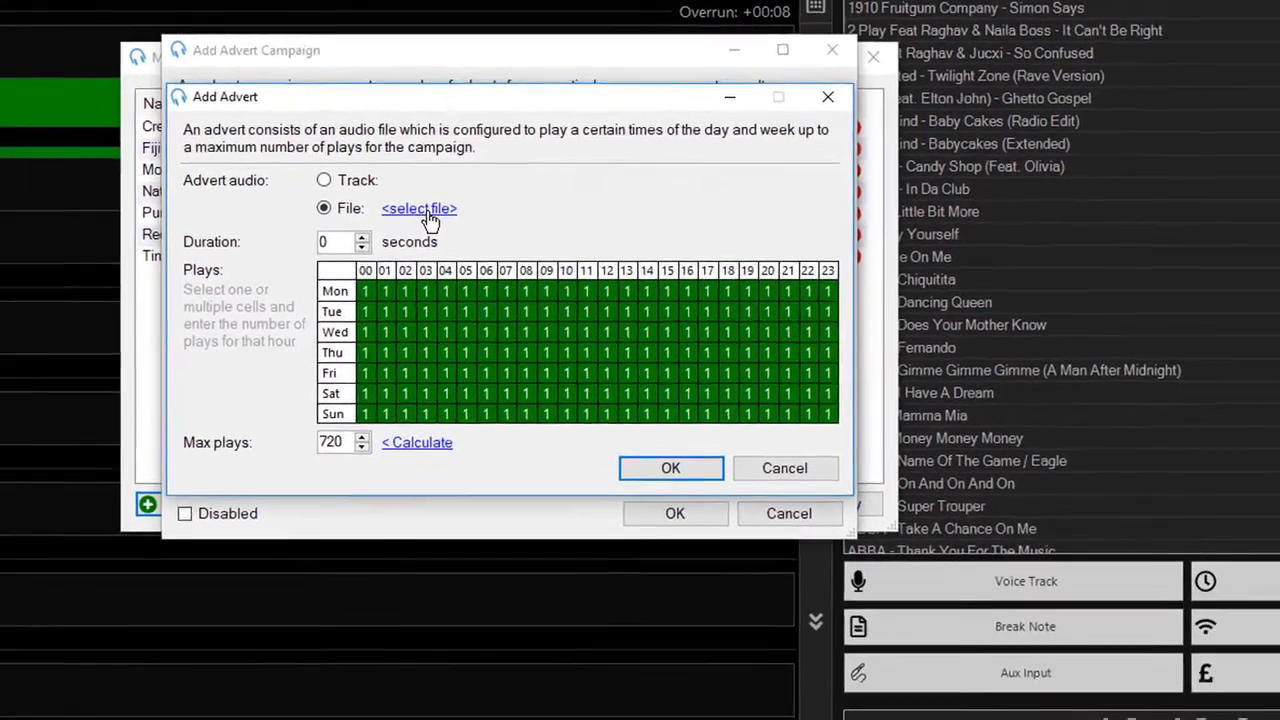
click(530, 262)
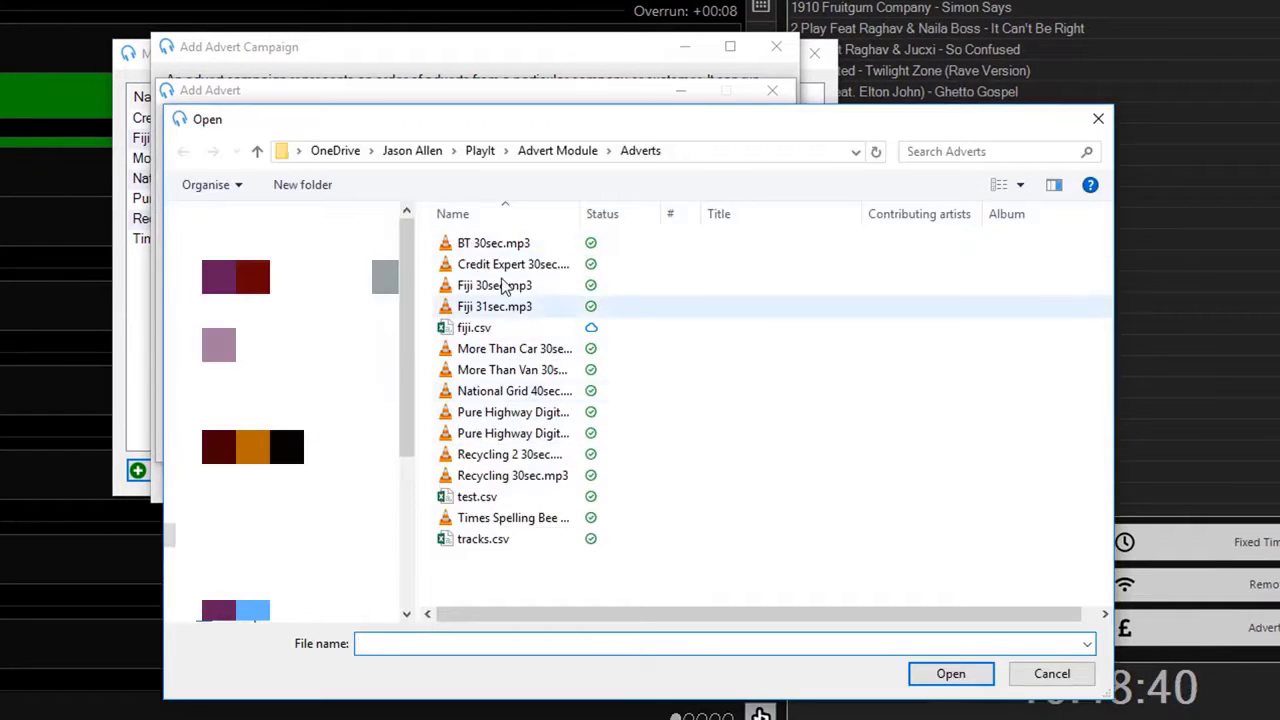
double_click(500, 245)
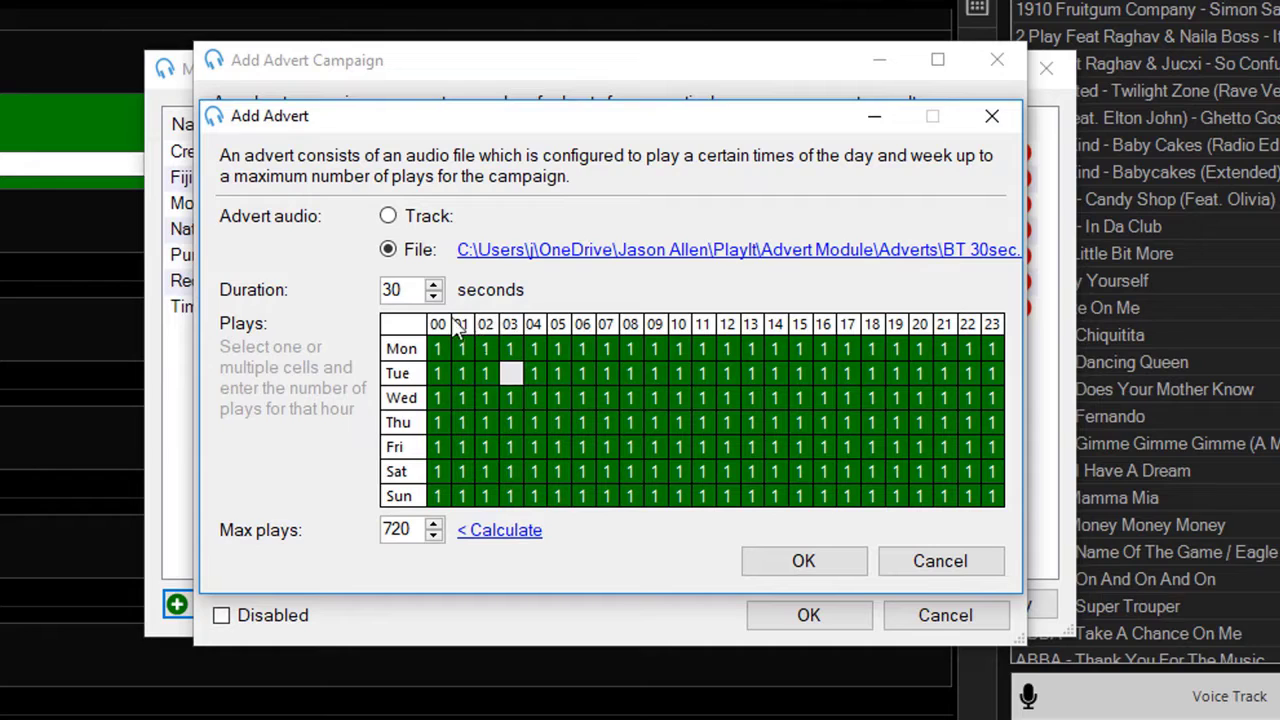
Clear the plays grid so the advert plays only 07–09 and 16–18, Monday–Friday
drag(437, 328, 583, 338)
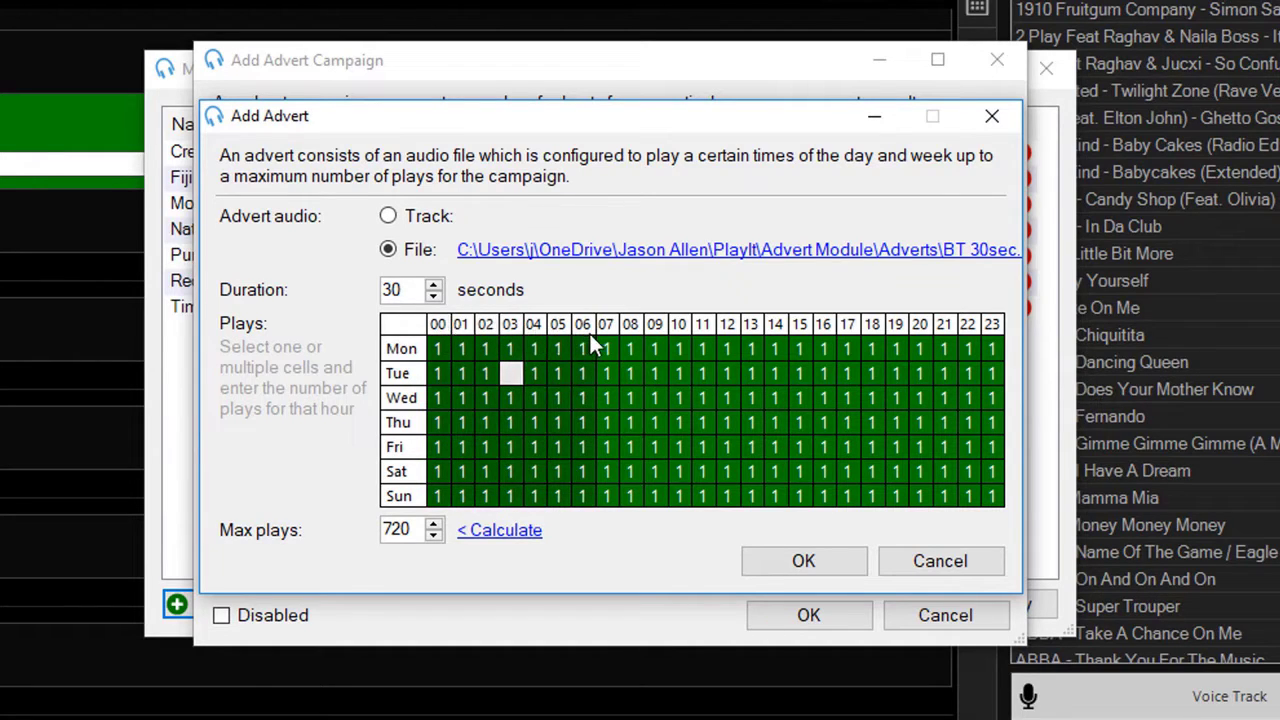
text(0)
key(Return)
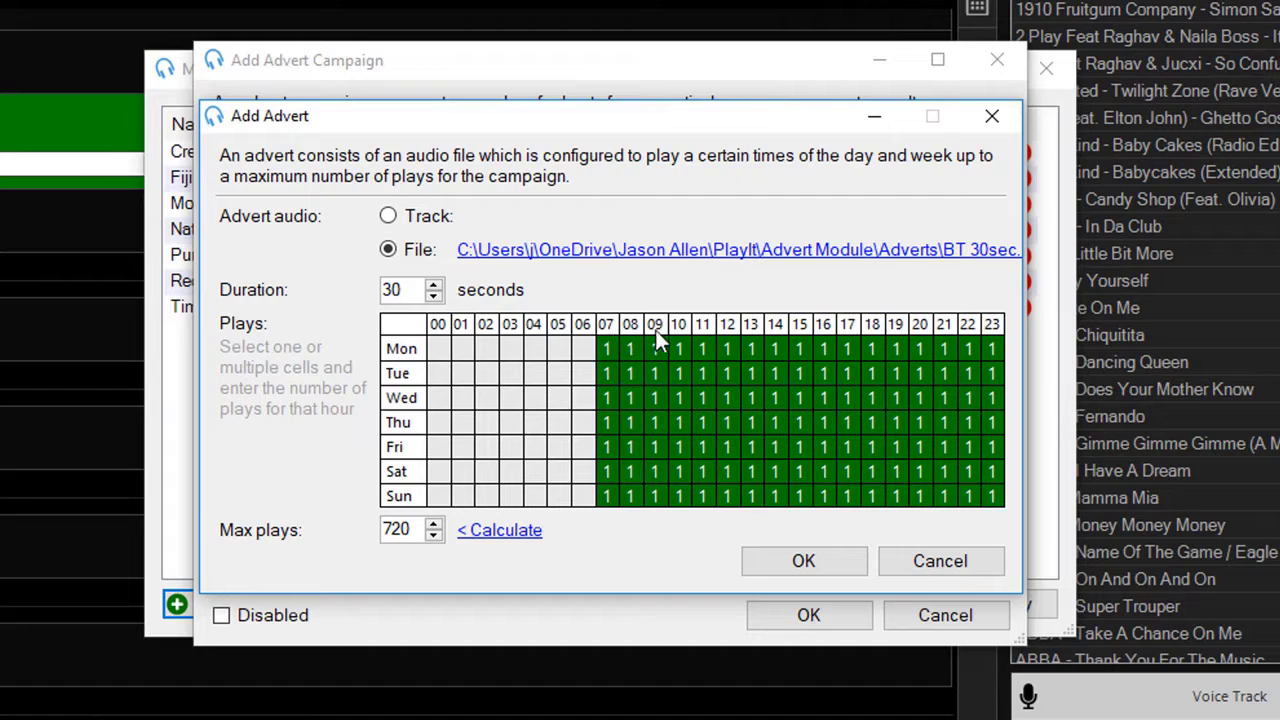
drag(679, 328, 800, 331)
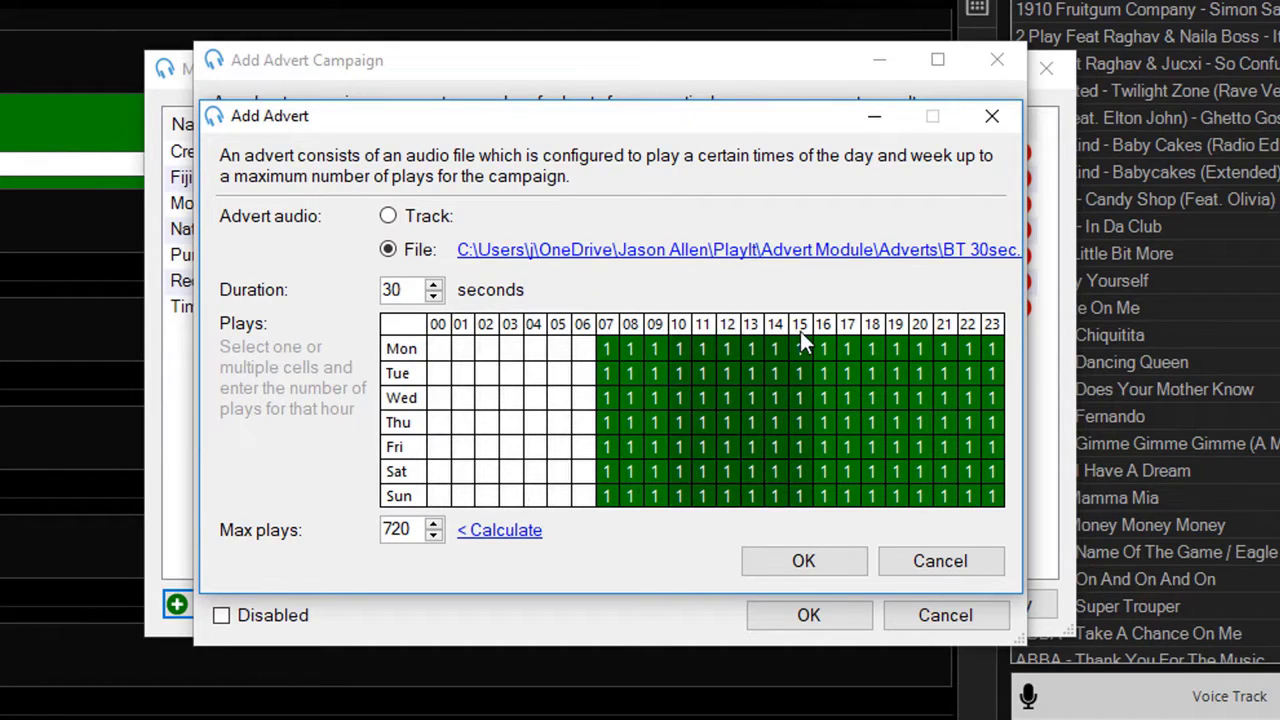
key(Delete)
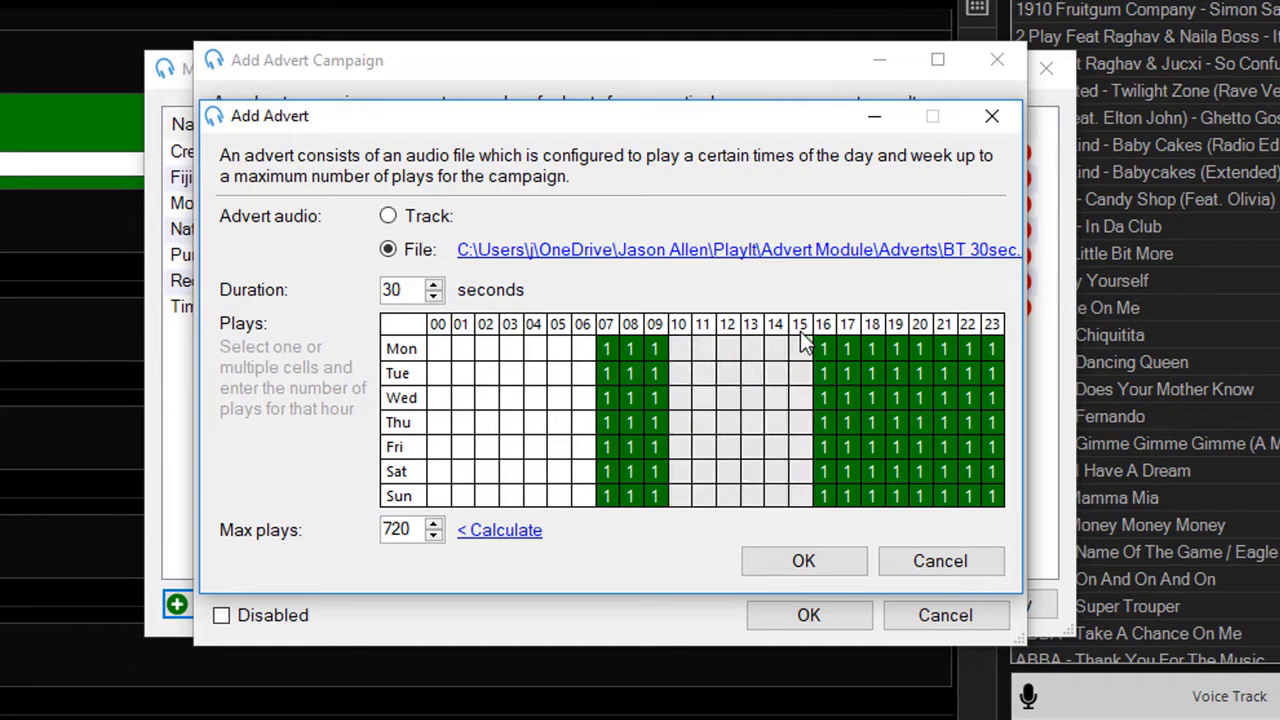
drag(893, 327, 982, 331)
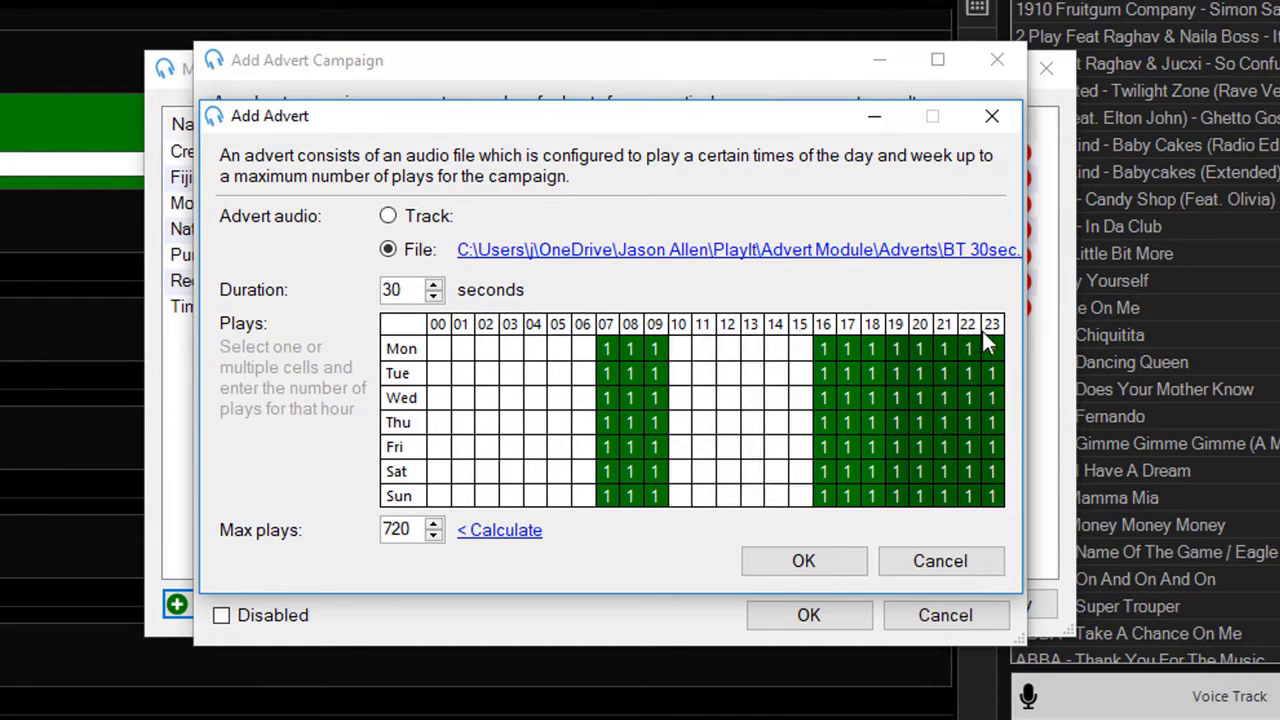
key(Delete)
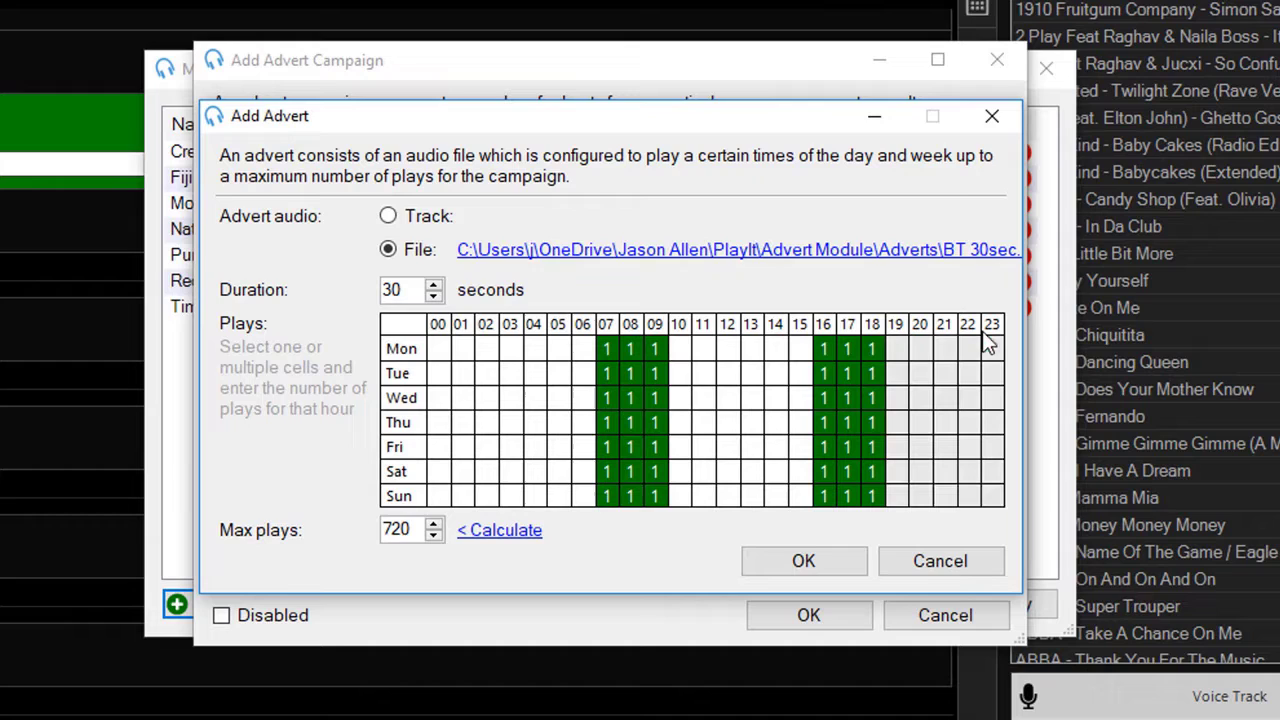
drag(398, 472, 413, 497)
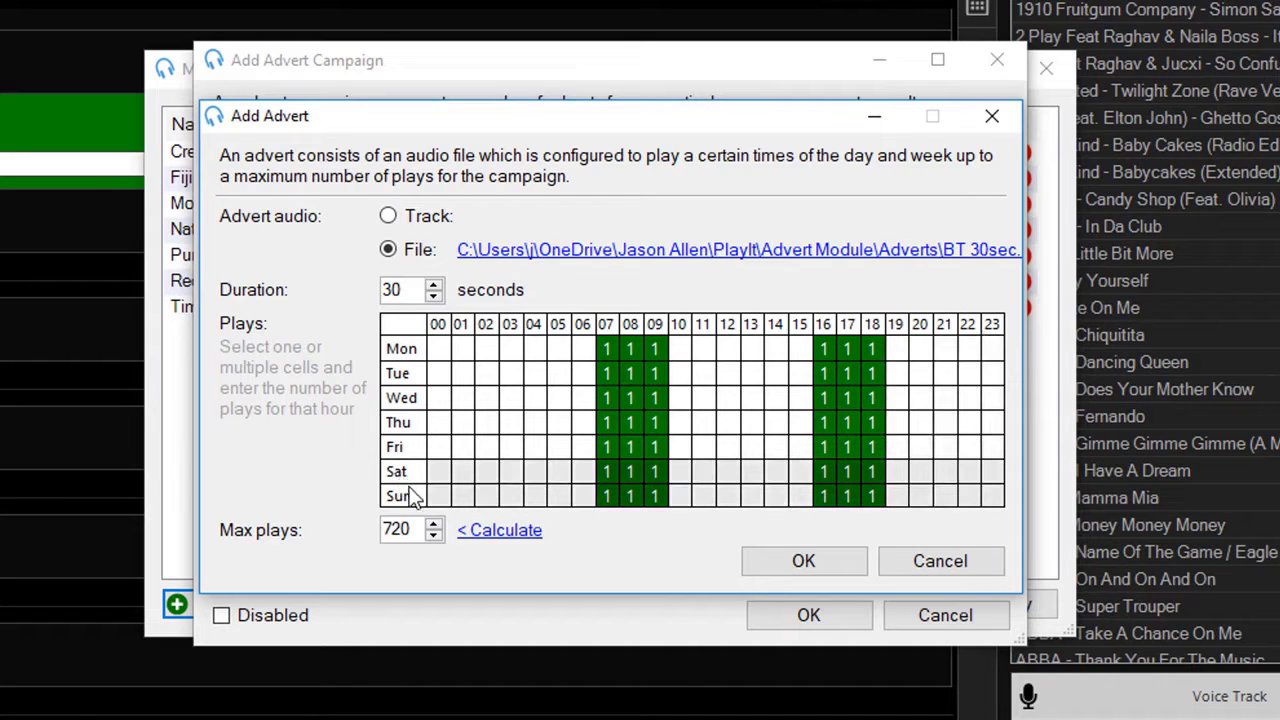
key(Delete)
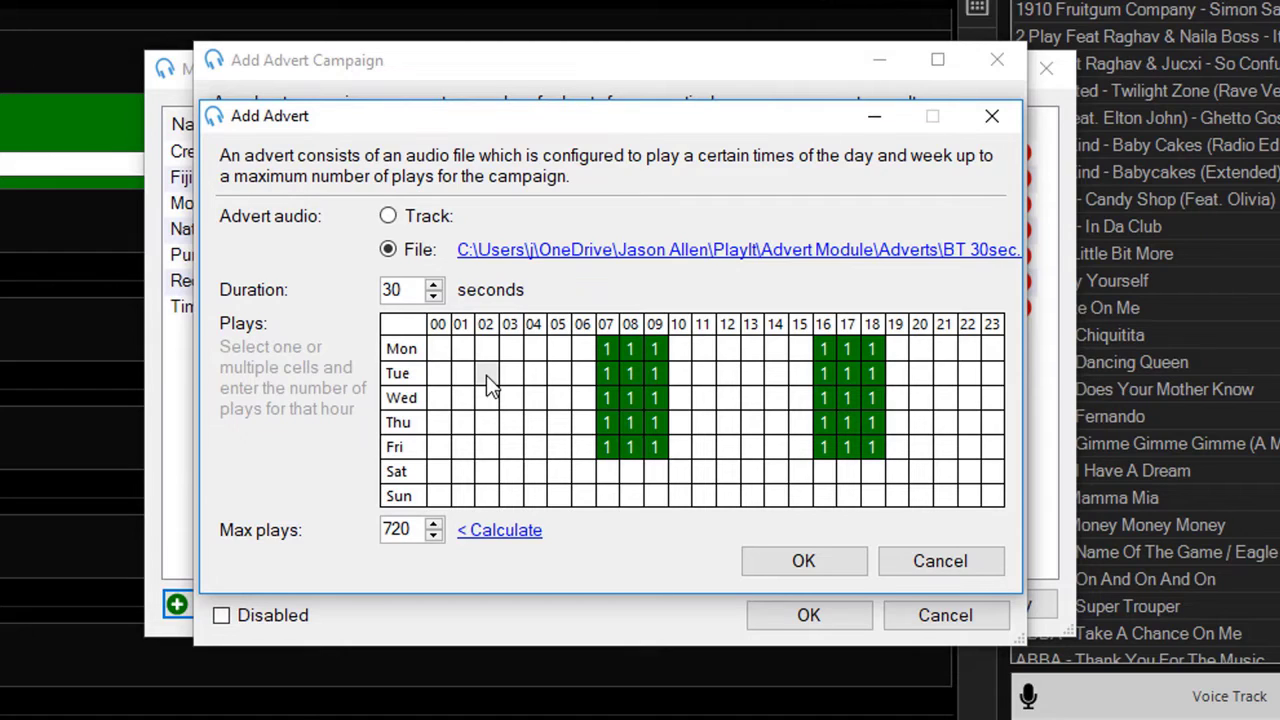
Recalculate max plays to 123 and add the BT 30sec advert to the campaign
click(535, 533)
click(830, 573)
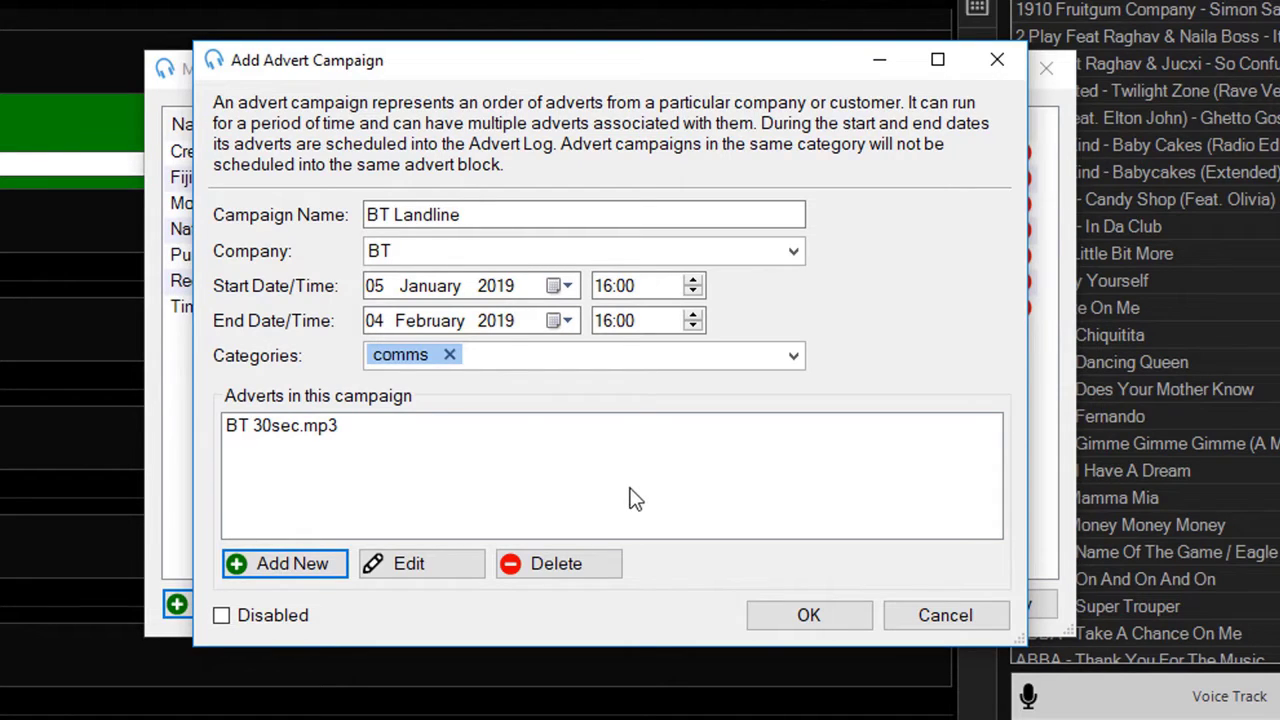
Confirm the Add Advert Campaign dialog so BT Landline joins the campaign list
click(848, 616)
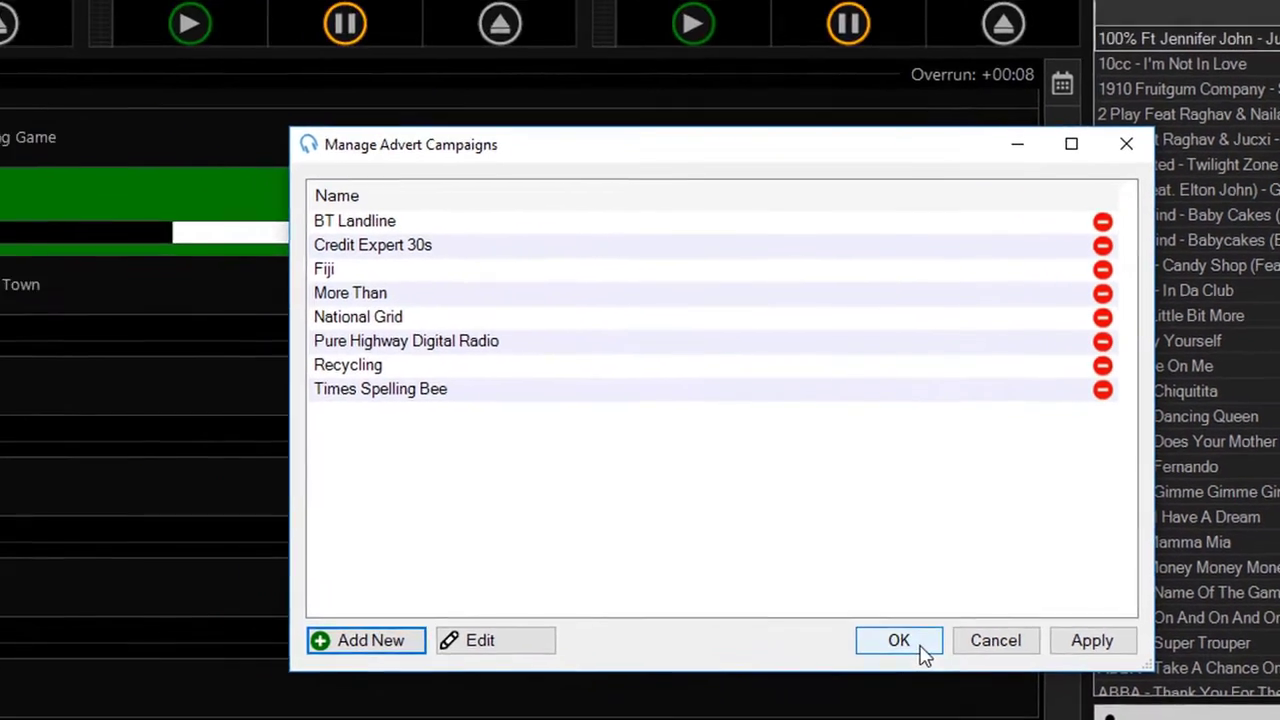
Open the Hour with Ads clock for editing and select its 14:37 advert block
click(801, 603)
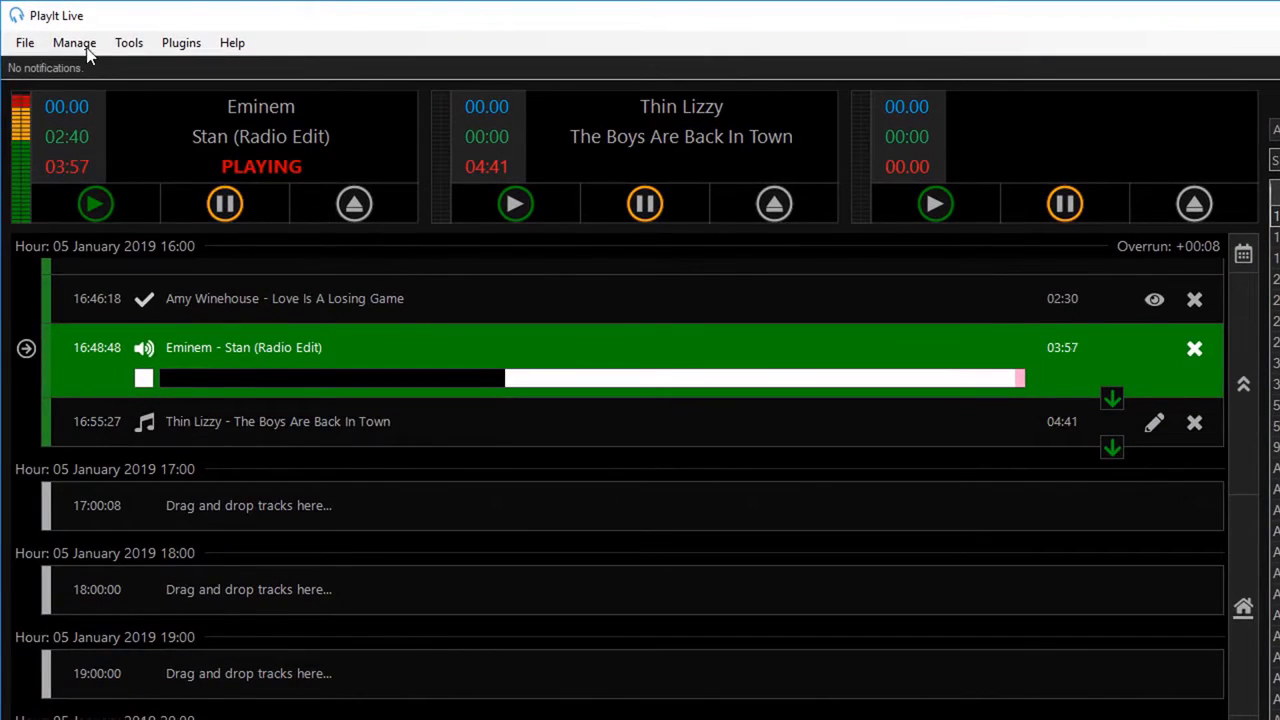
click(66, 38)
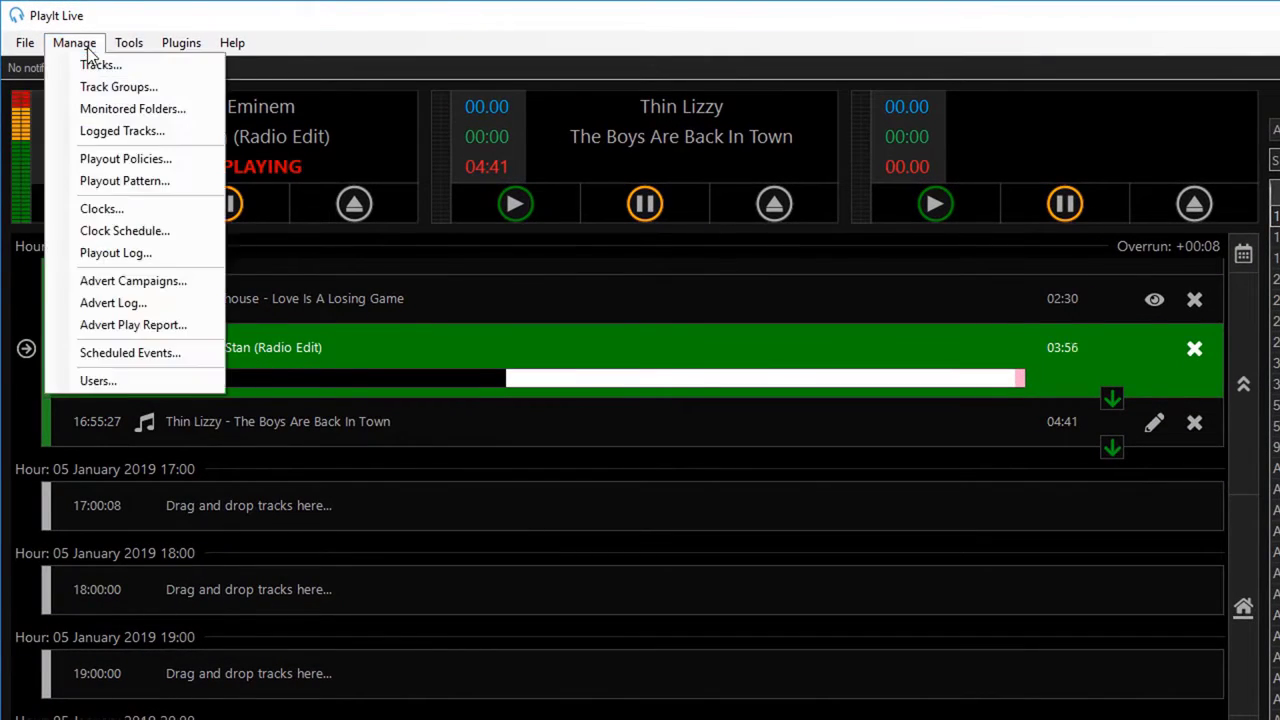
click(177, 207)
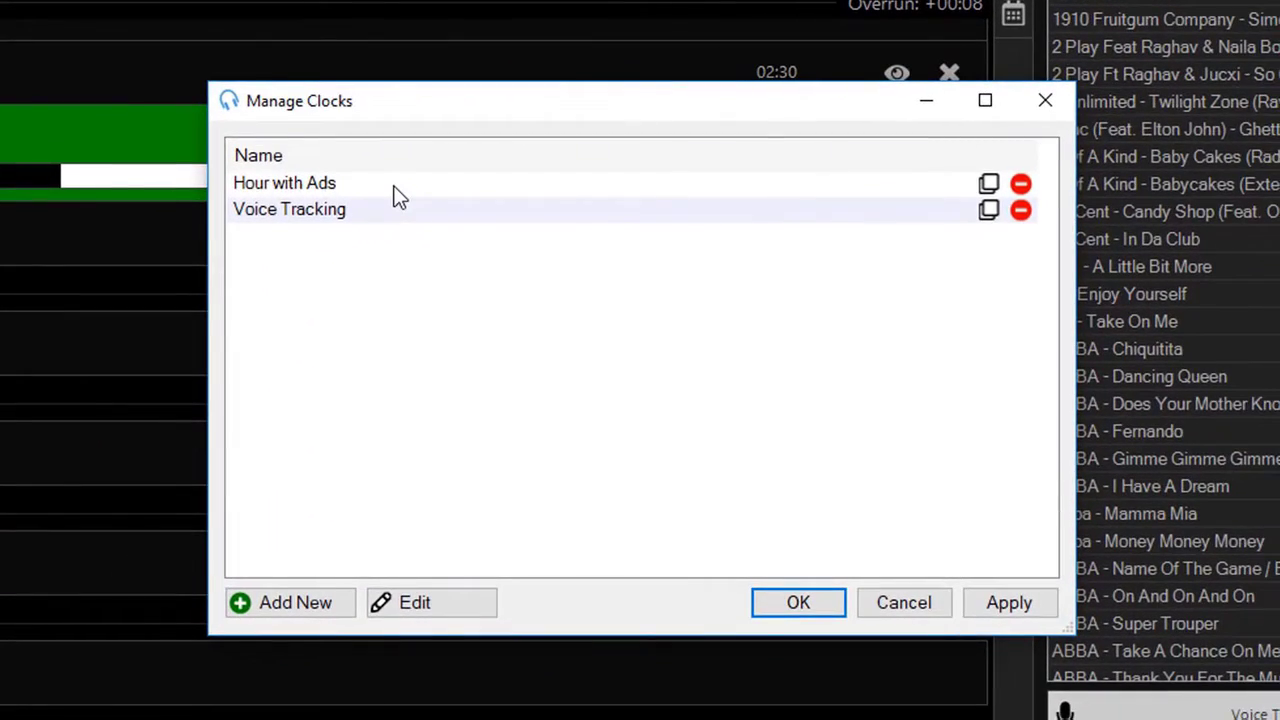
click(486, 238)
double_click(397, 197)
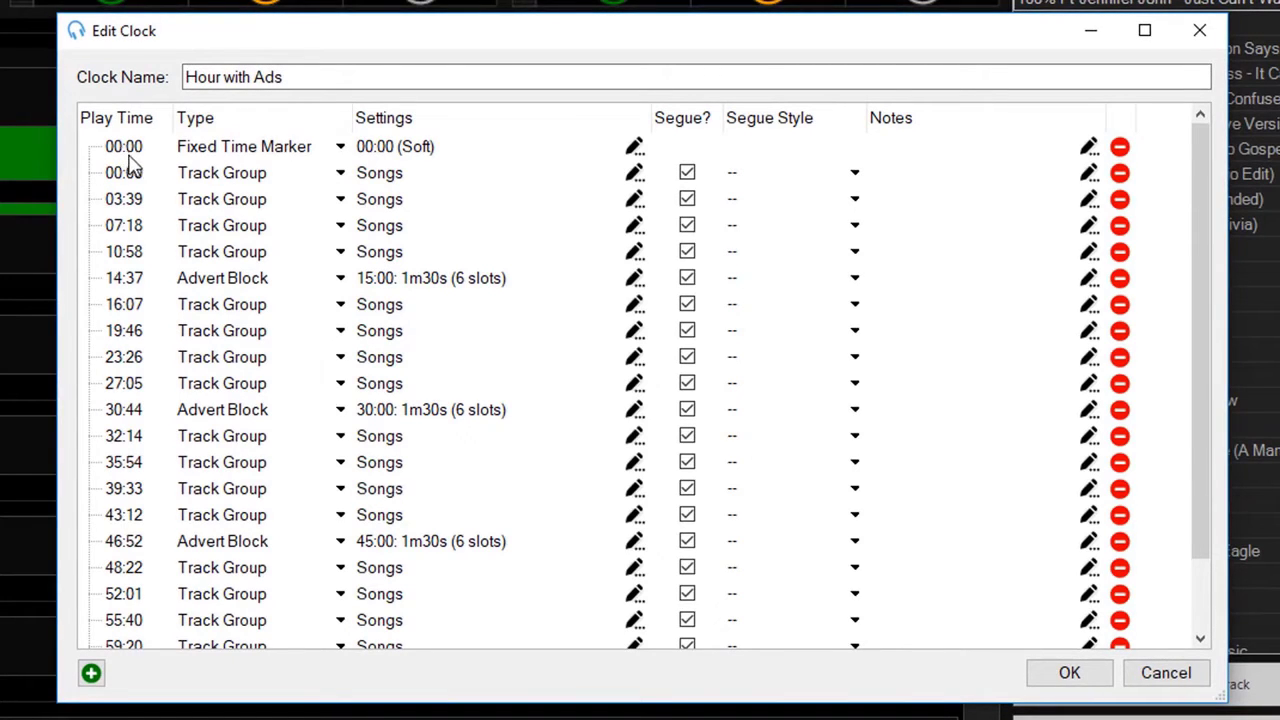
click(135, 284)
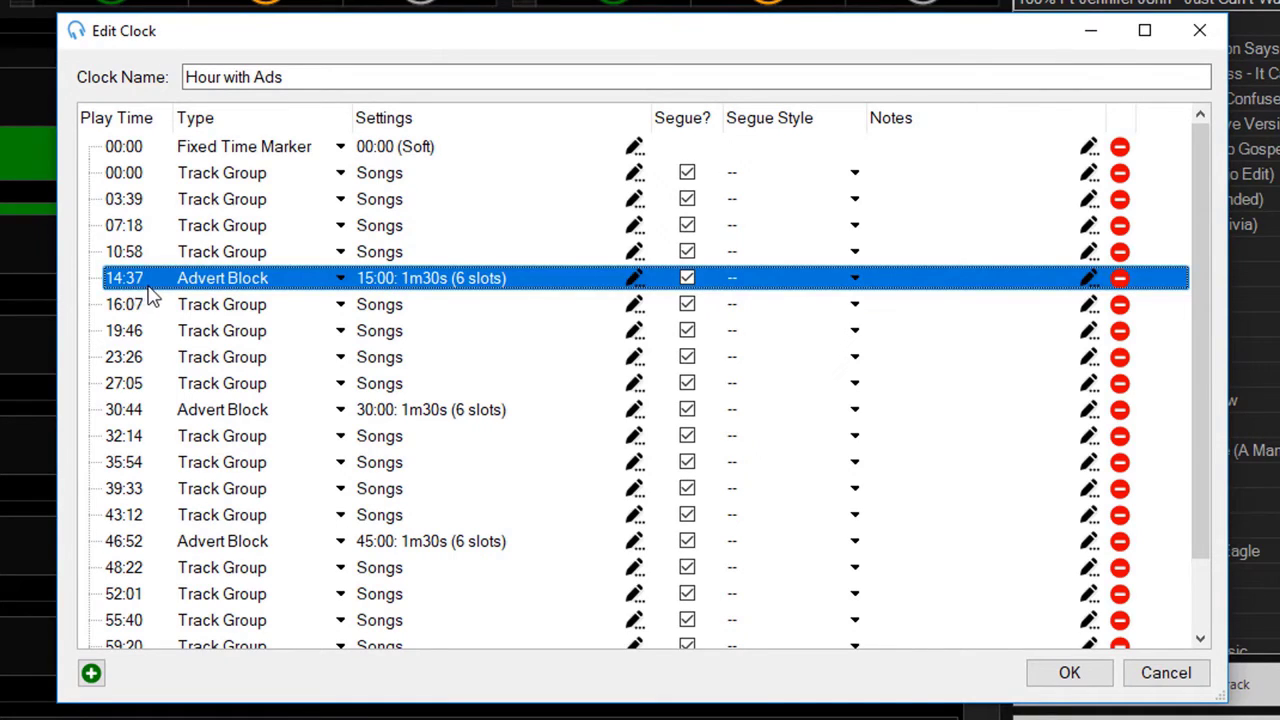
double_click(385, 288)
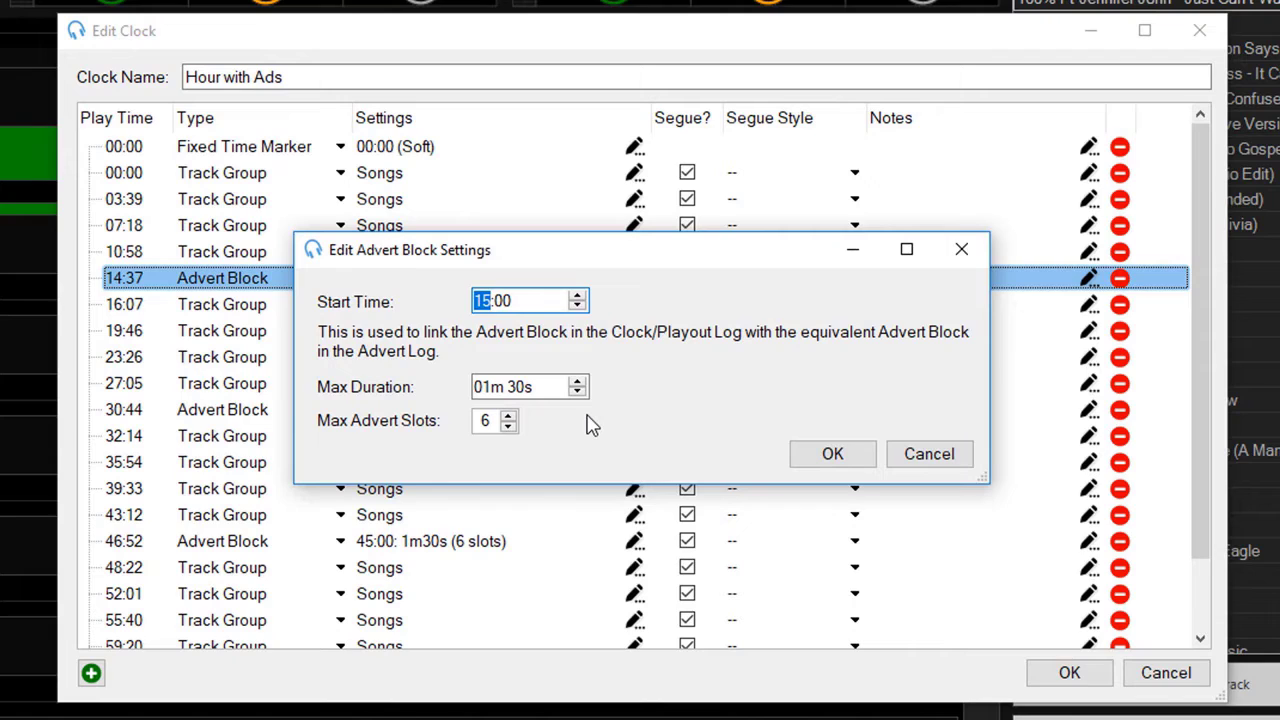
click(853, 455)
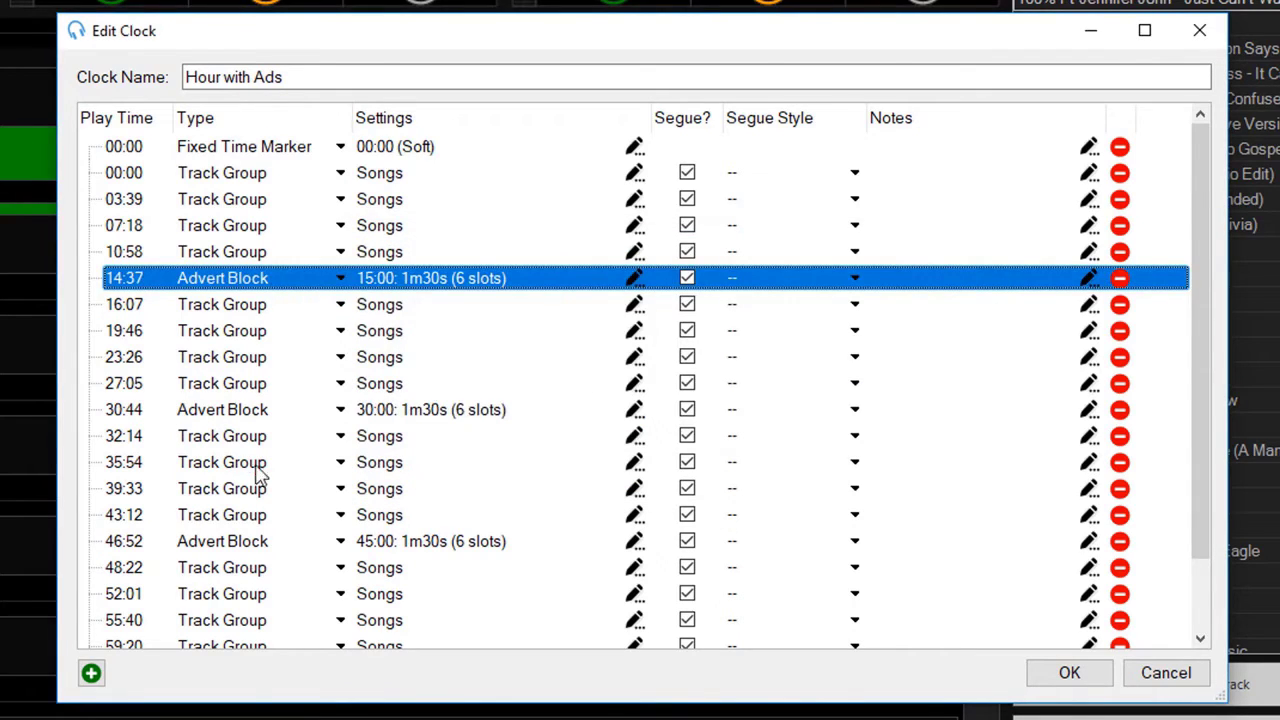
Close the Edit Clock and Manage Clocks windows without changes
scroll(258, 476, down, 1)
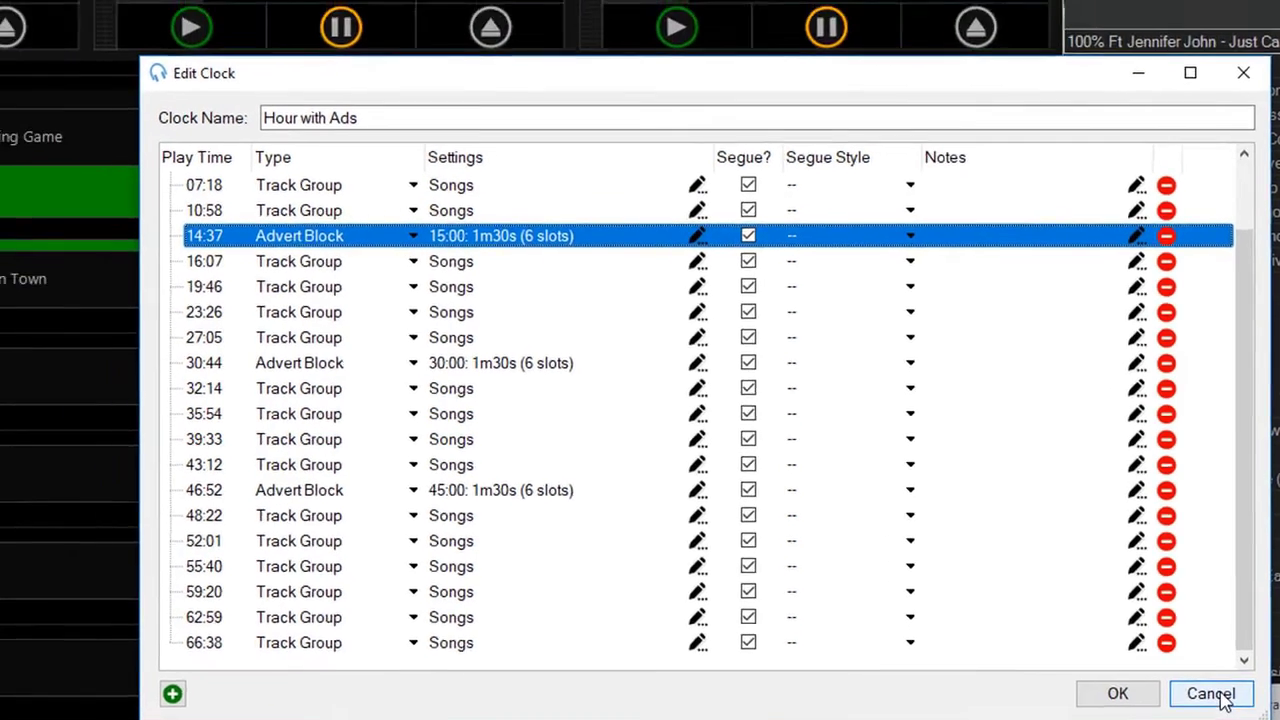
click(1178, 678)
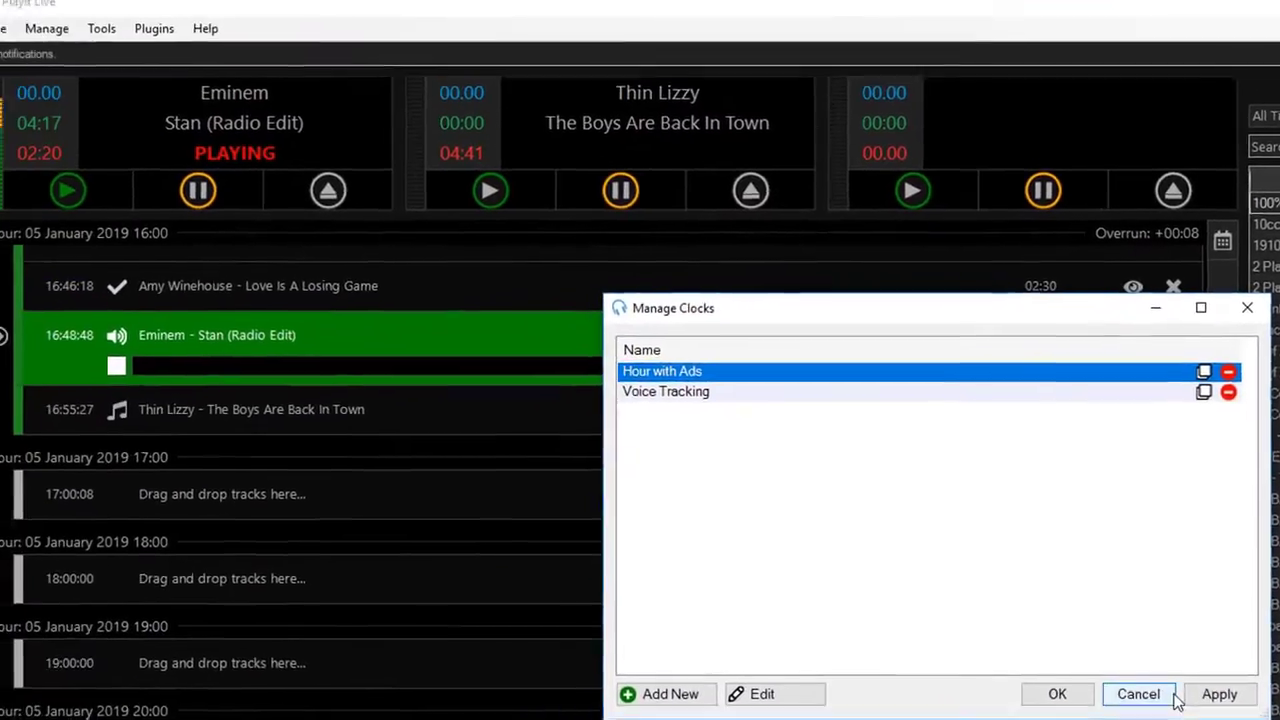
click(1178, 700)
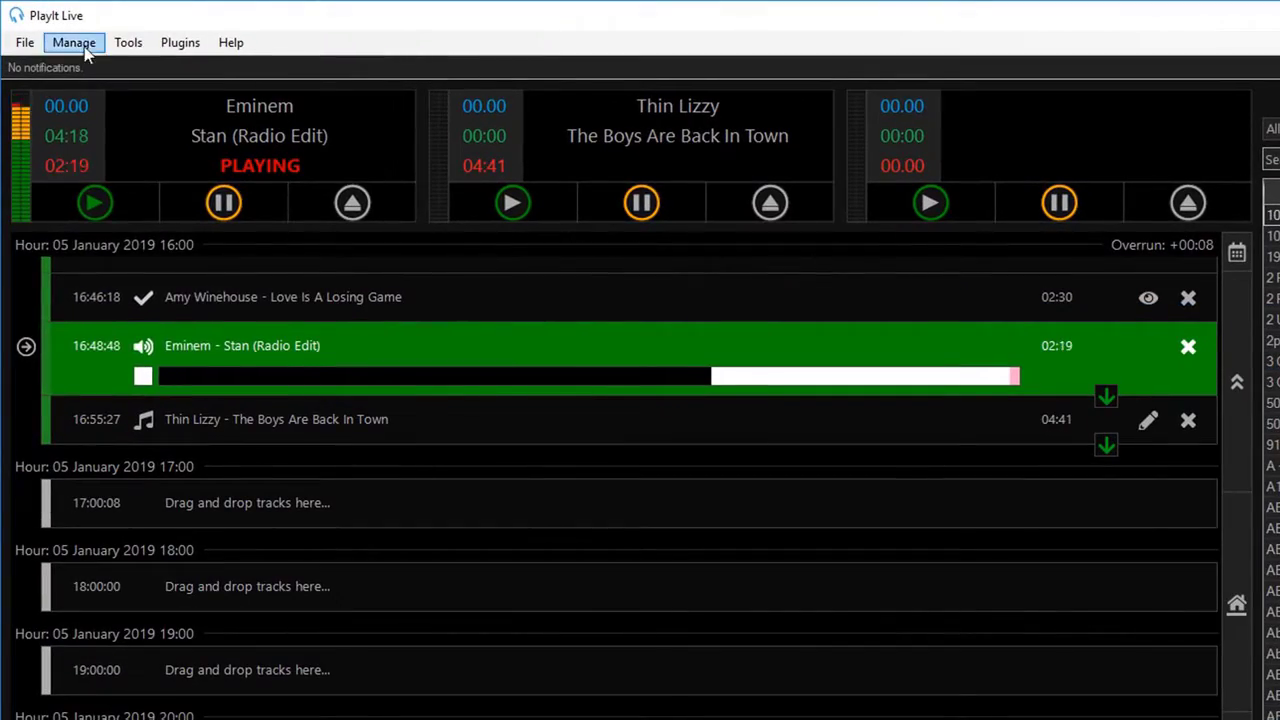
Check the Clock Schedule assigns Hour with Ads to every hour, then cancel it
click(47, 28)
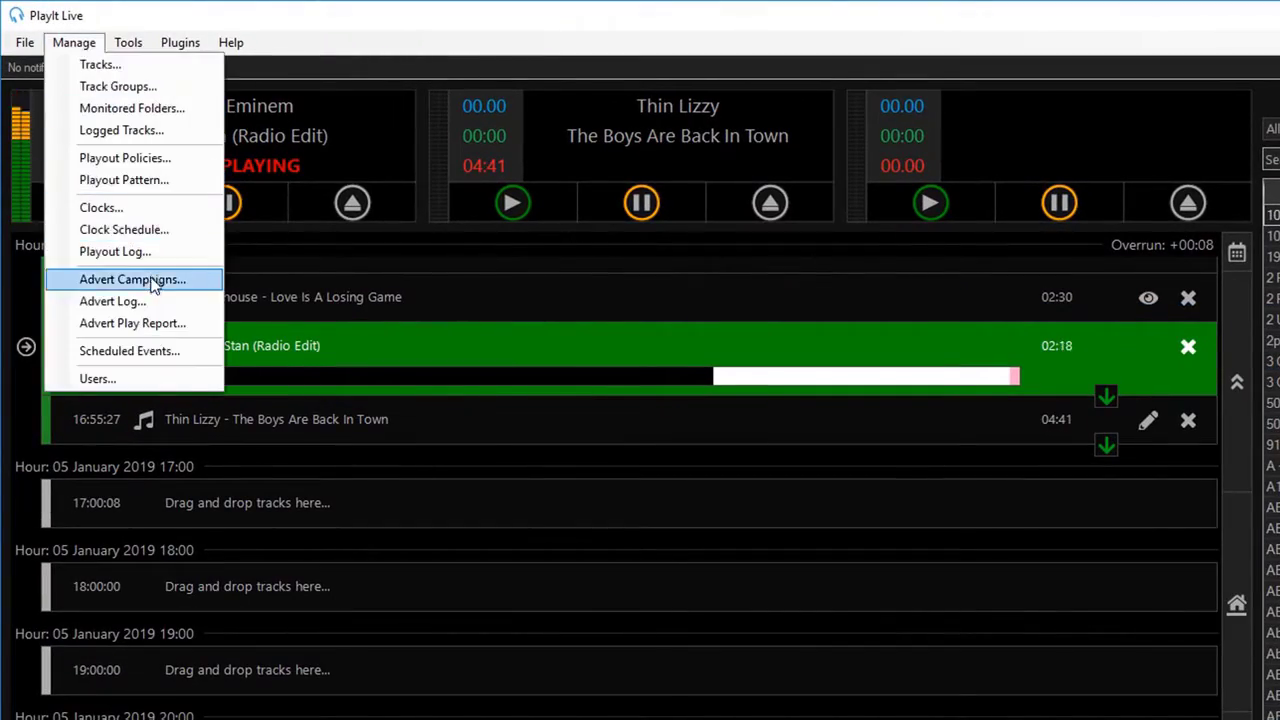
click(125, 229)
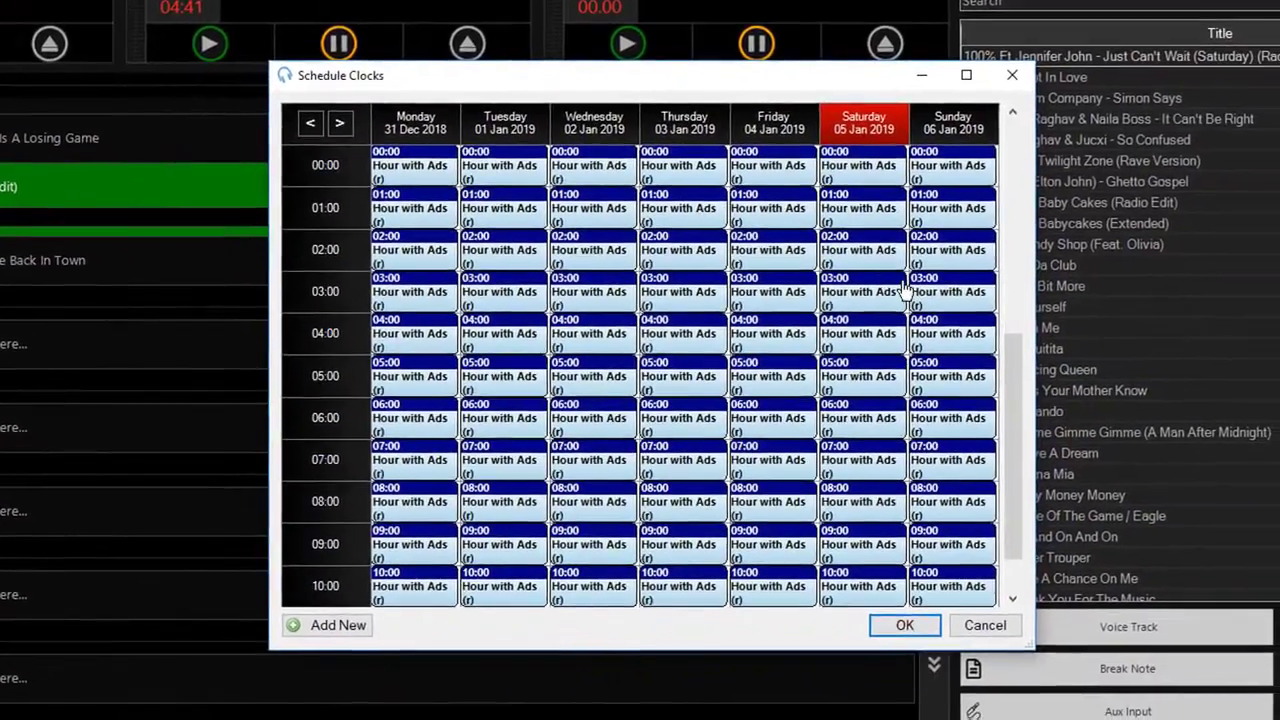
scroll(890, 290, down, 5)
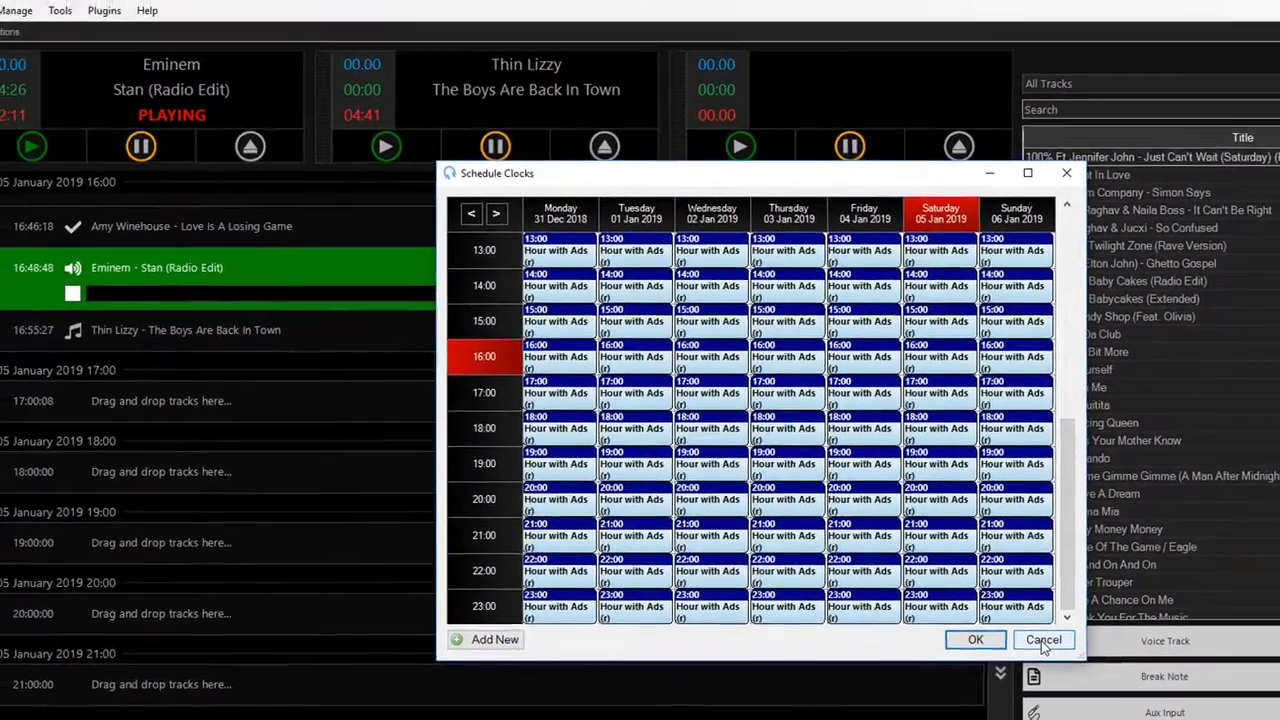
click(1017, 640)
Schedule the 17:00–18:00 playout log hour for 05 January 2019 and save it
click(73, 38)
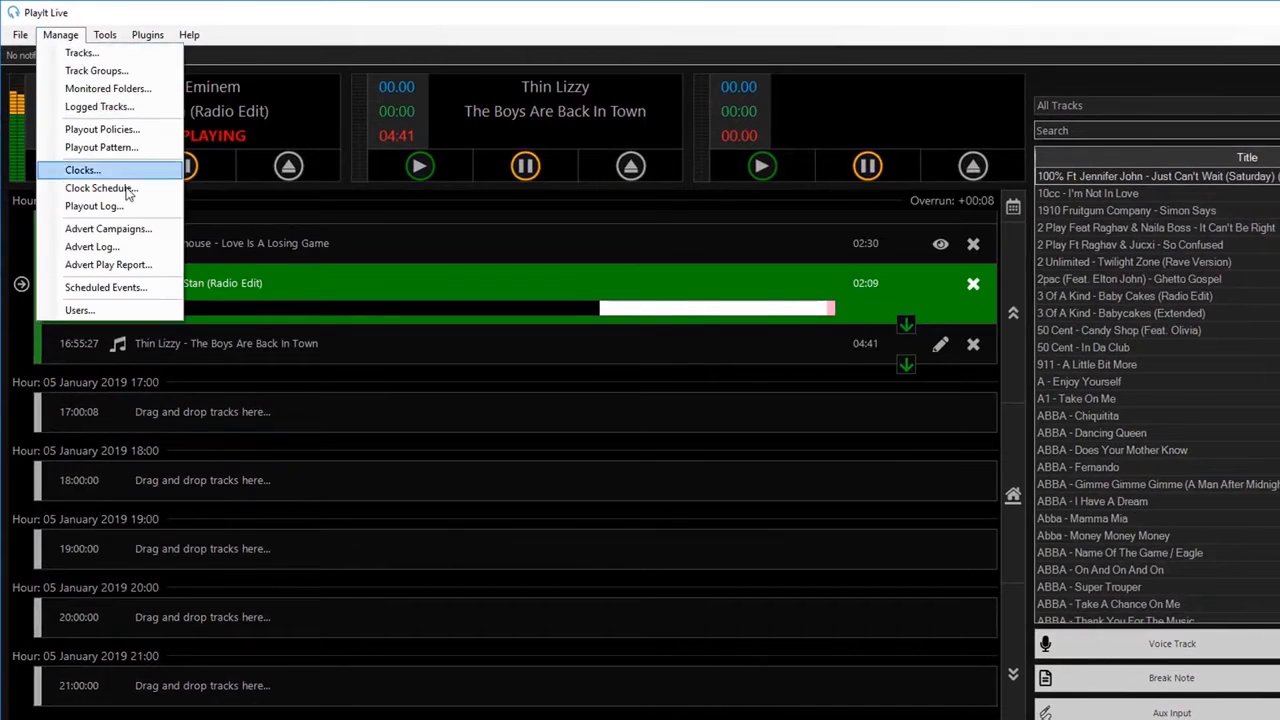
click(94, 206)
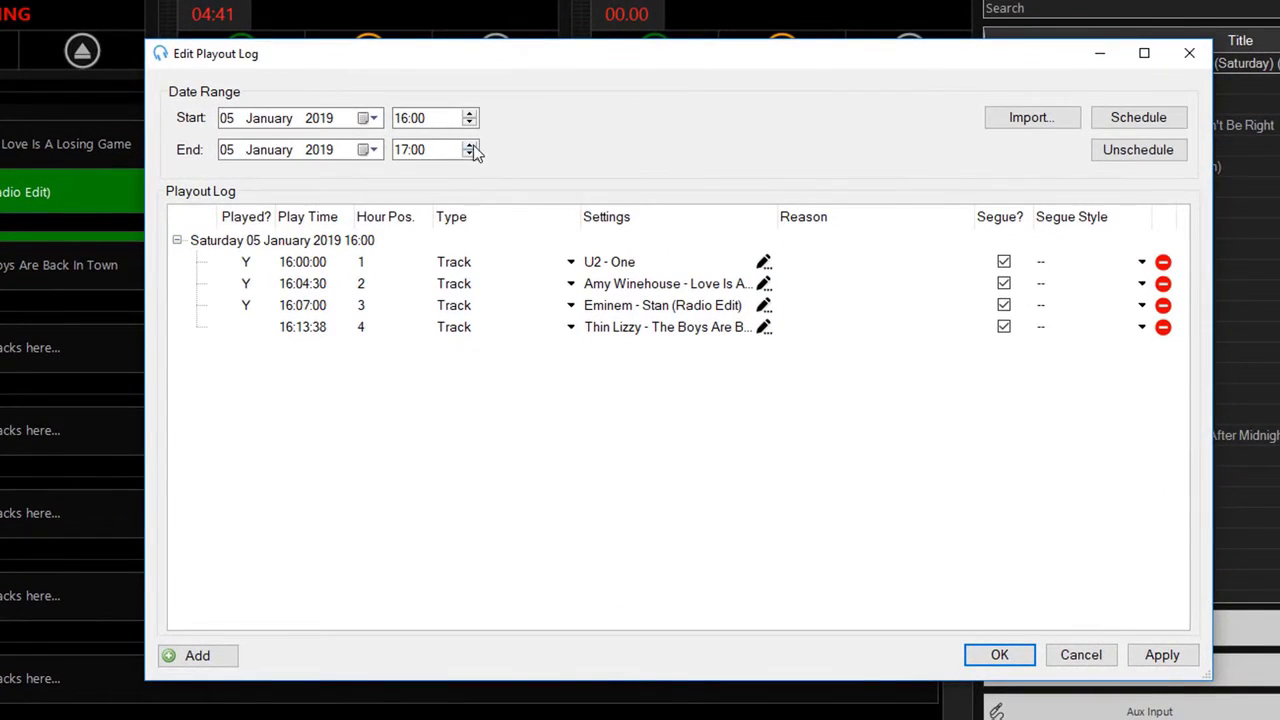
click(473, 145)
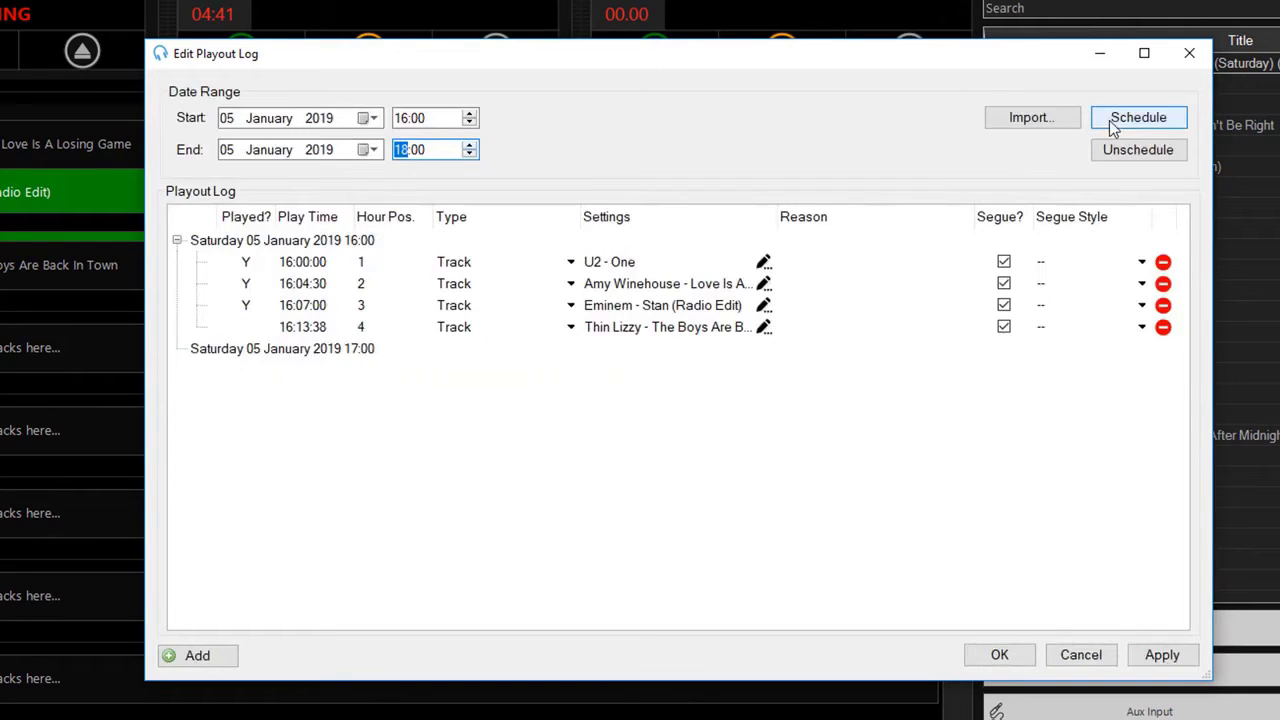
click(469, 113)
click(1157, 124)
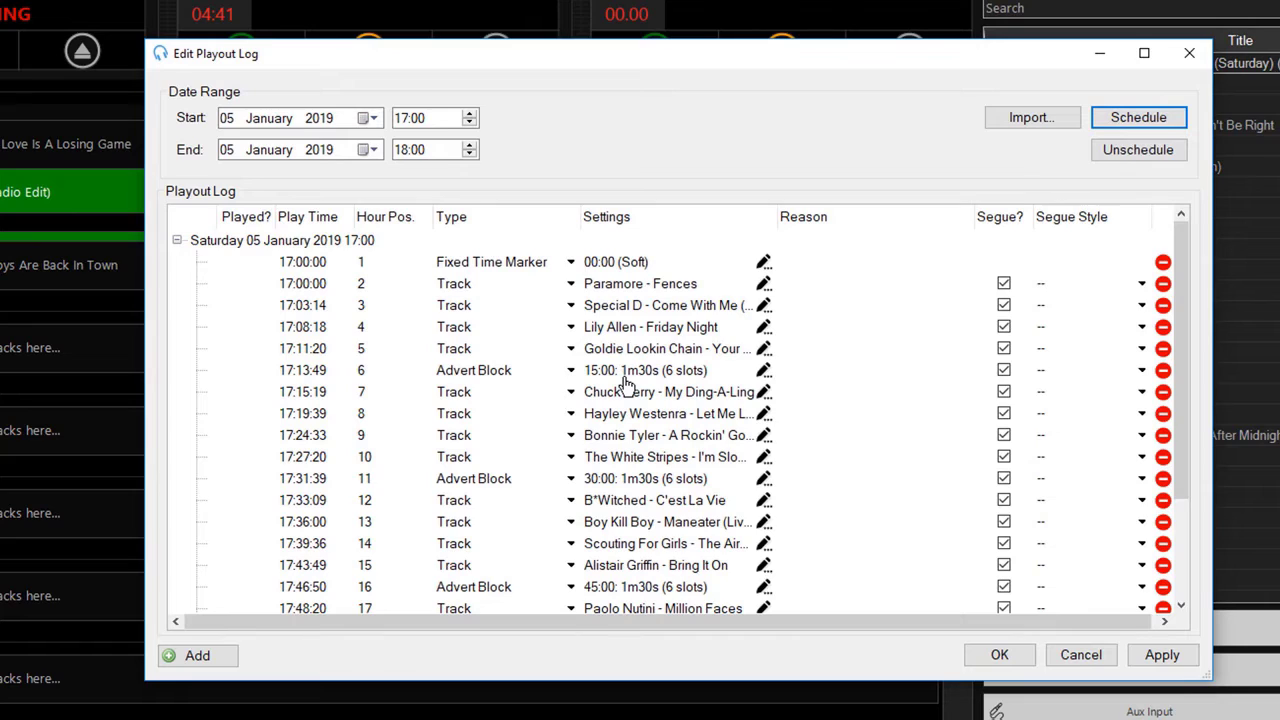
click(333, 372)
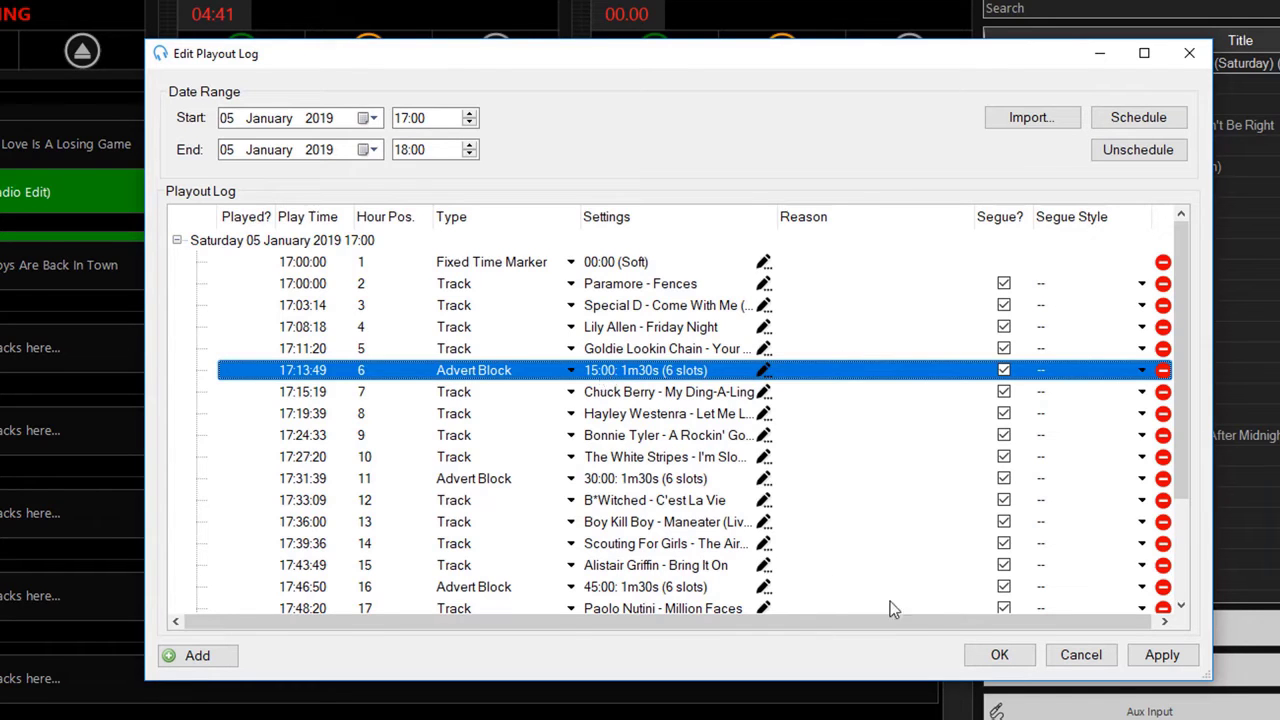
click(997, 655)
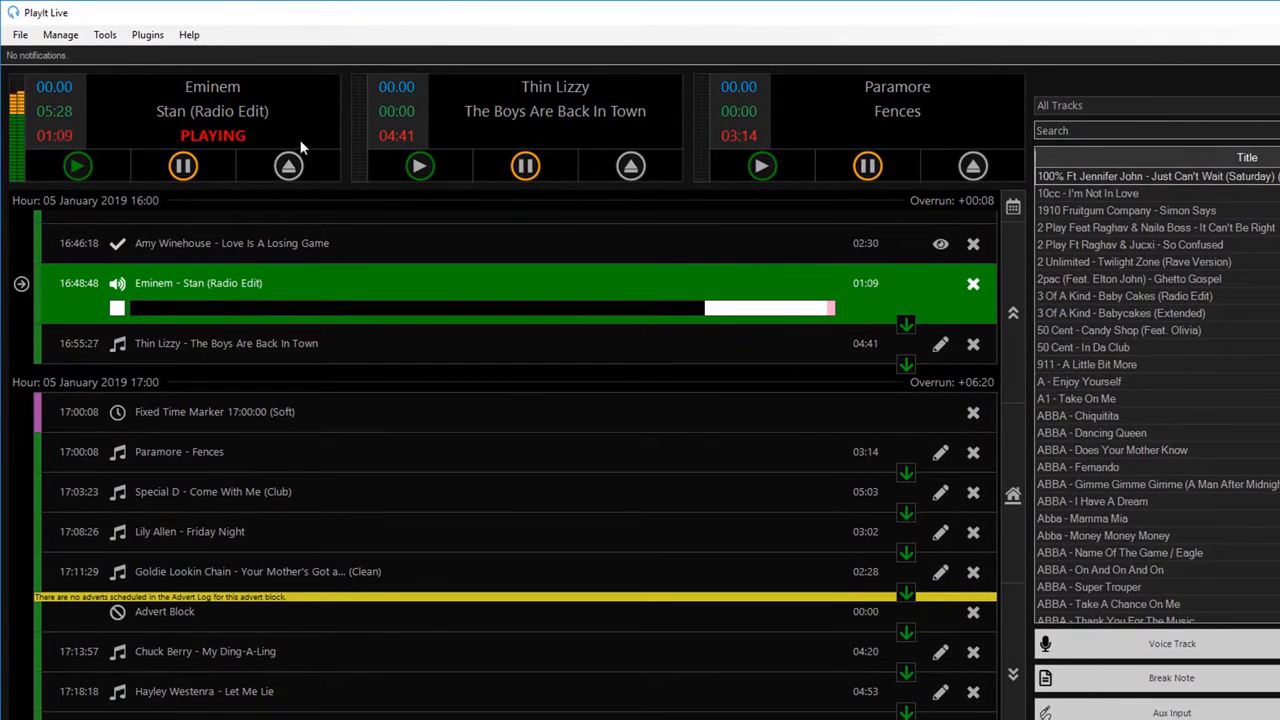
Auto-schedule adverts into the Advert Log for 17:00–18:00 on 05 January 2019
click(60, 34)
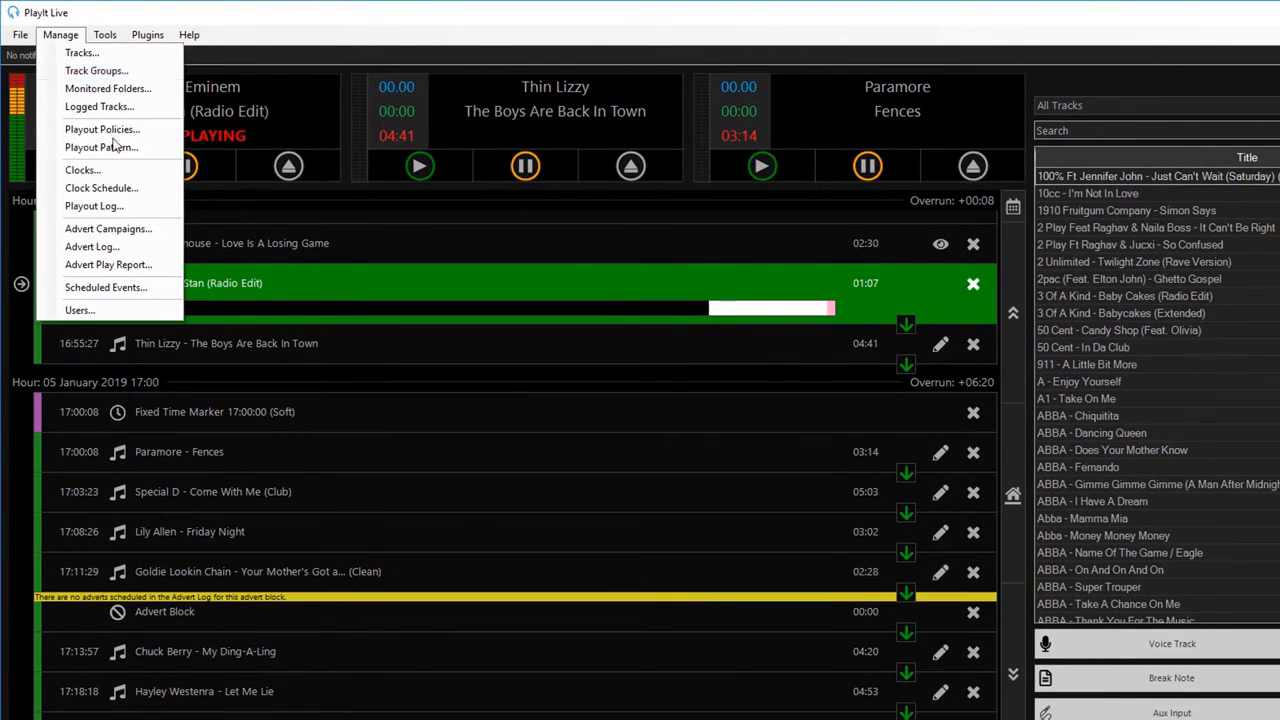
click(92, 246)
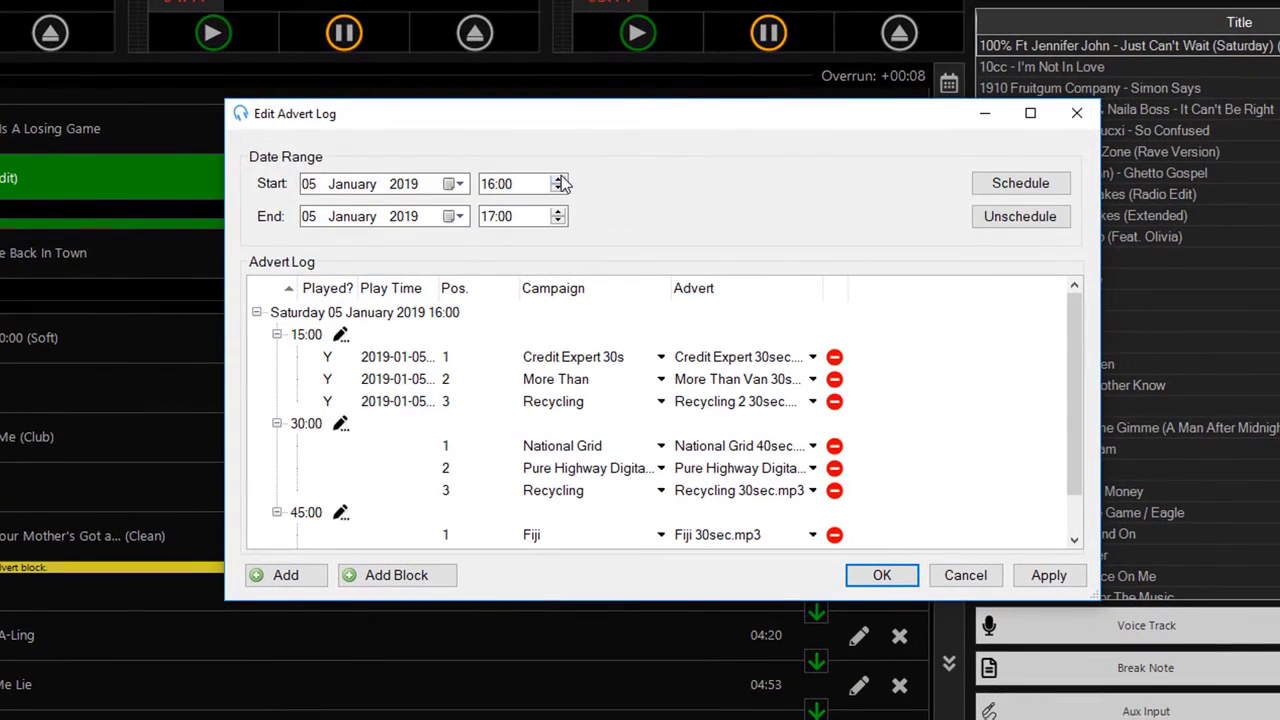
click(558, 180)
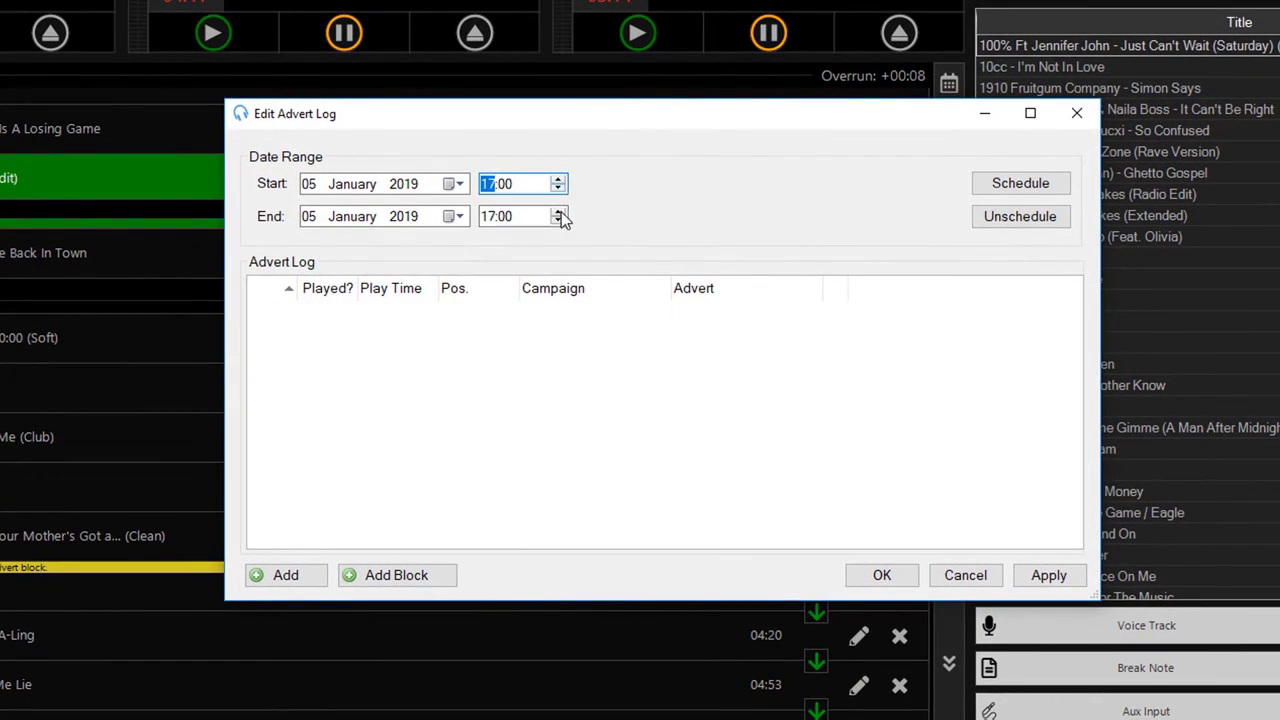
click(558, 212)
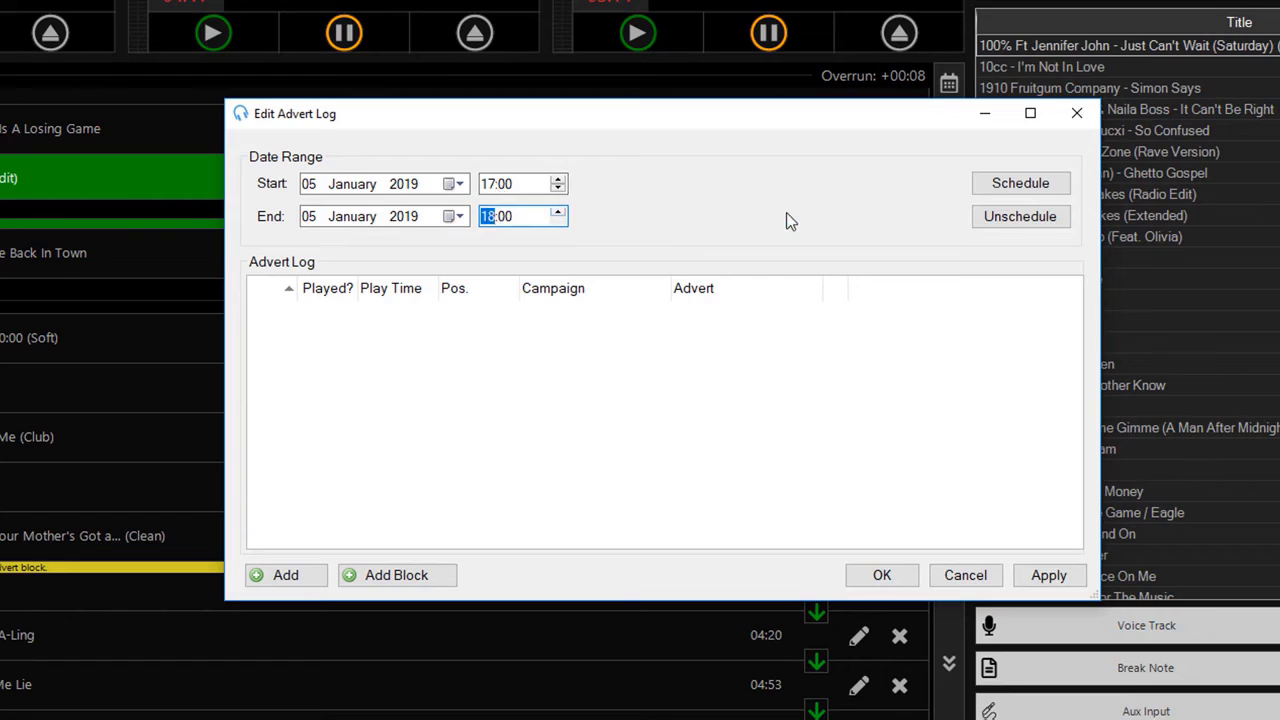
click(1014, 192)
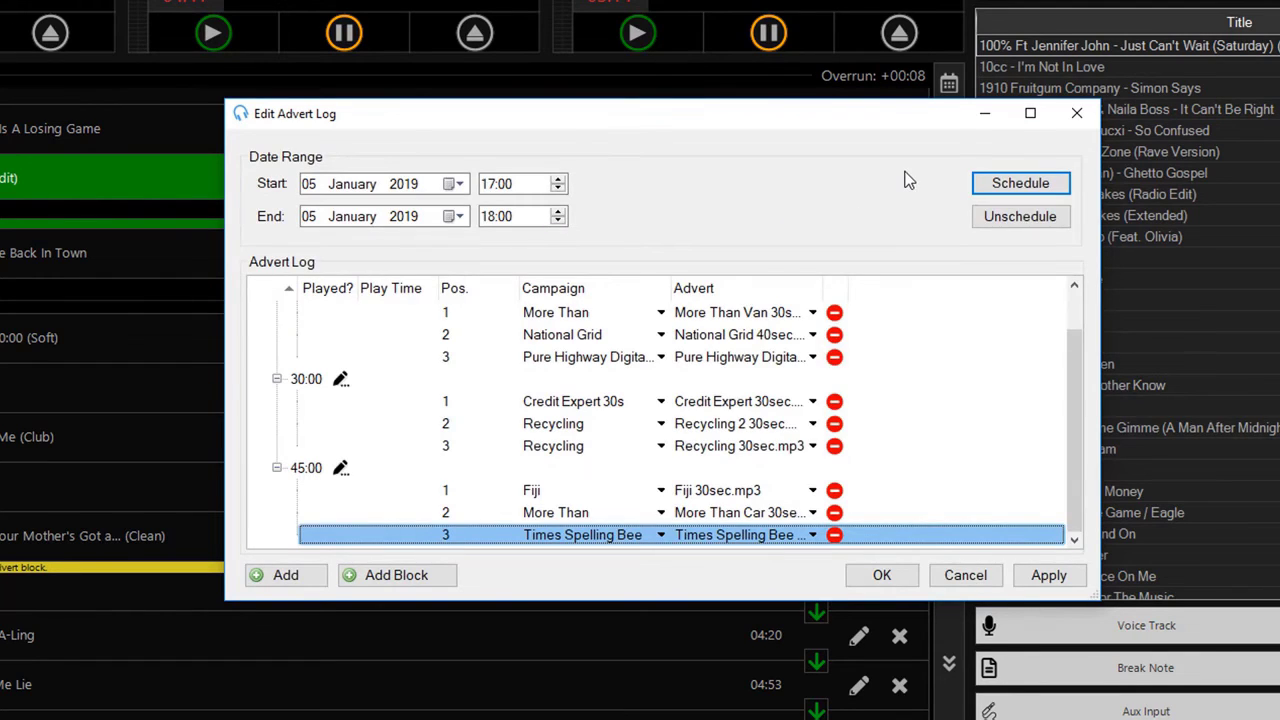
scroll(819, 357, up, 1)
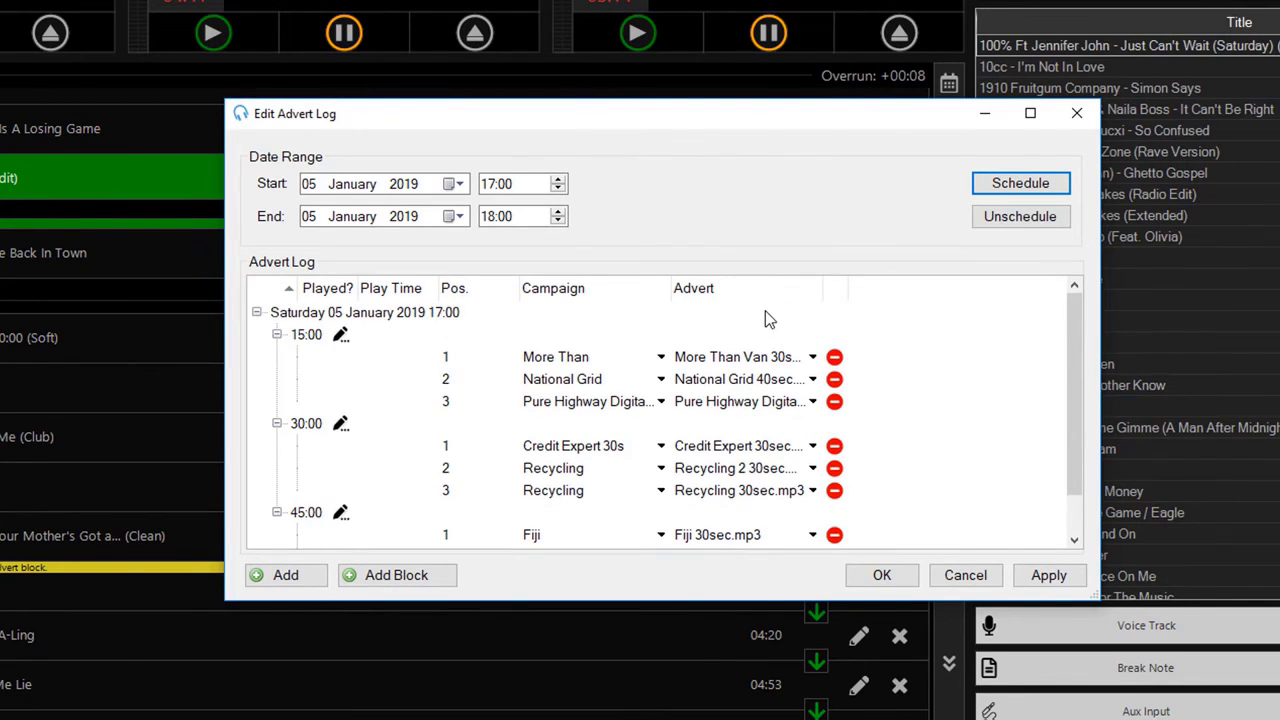
Save the filled Advert Log so the 17:00 Advert Block runs 01:20 in the playout log
click(900, 576)
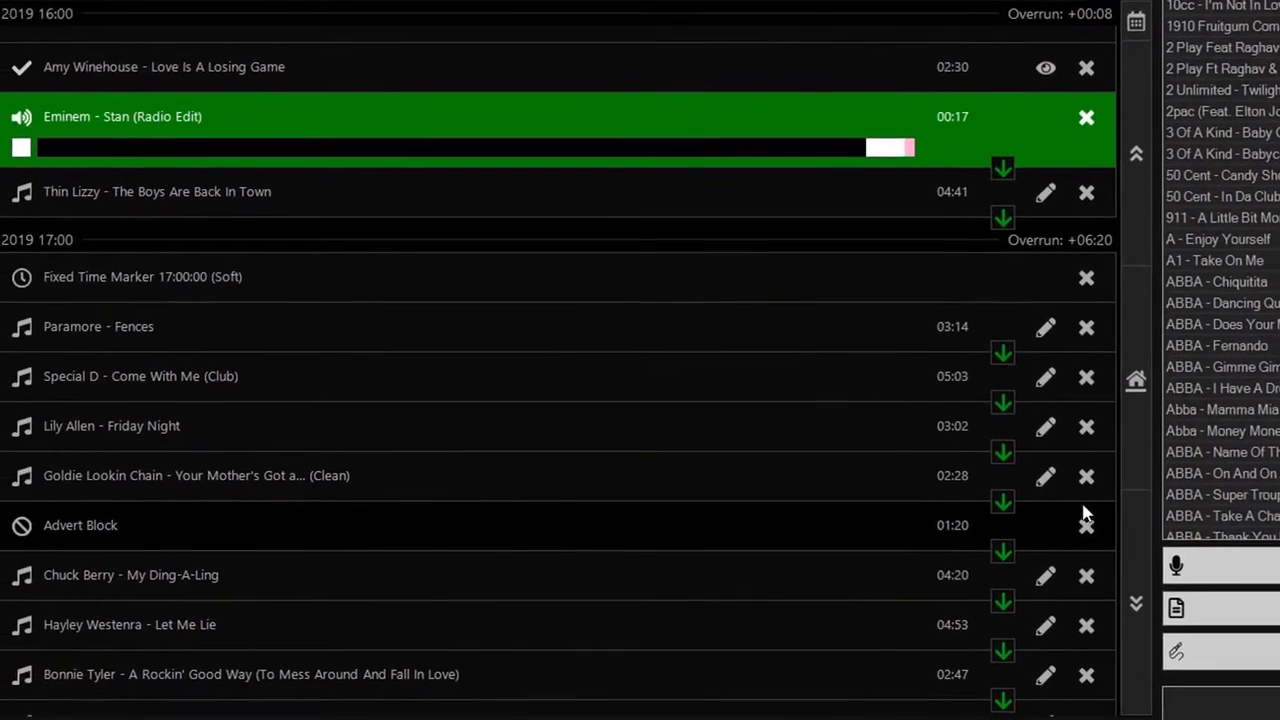